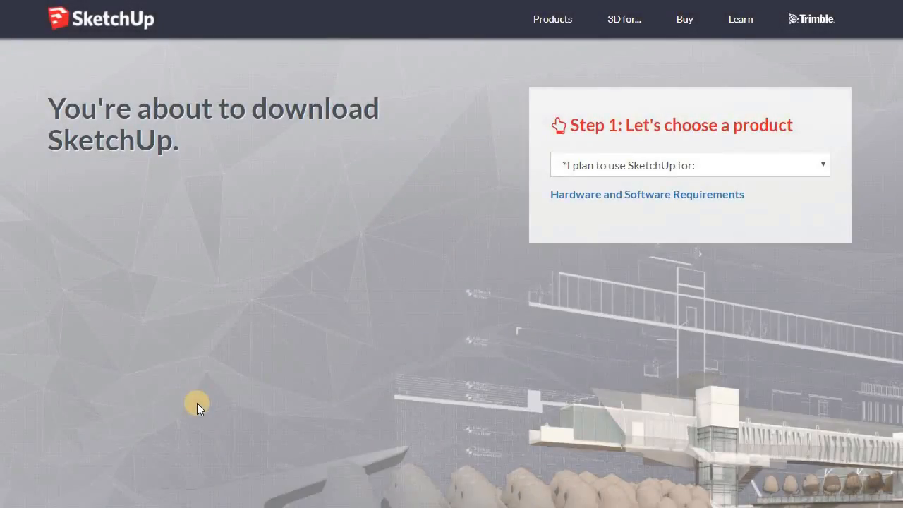
- Choose Personal Projects as the planned use for the SketchUp download
click(825, 166)
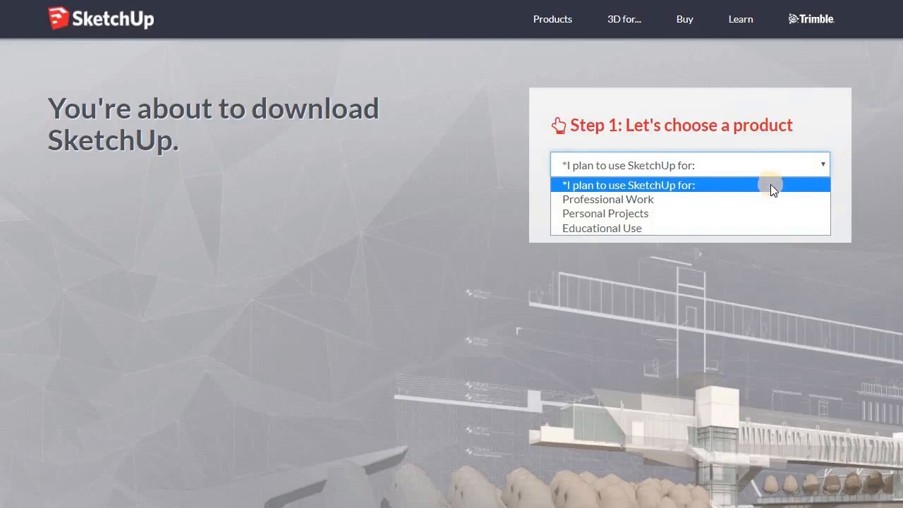
click(713, 213)
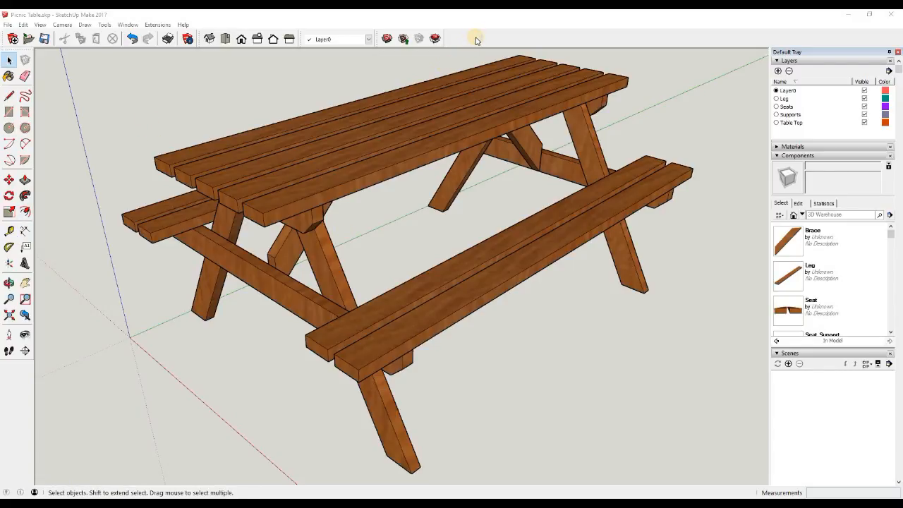
- Show the Drawing toolbar and hide it again
right_click(475, 37)
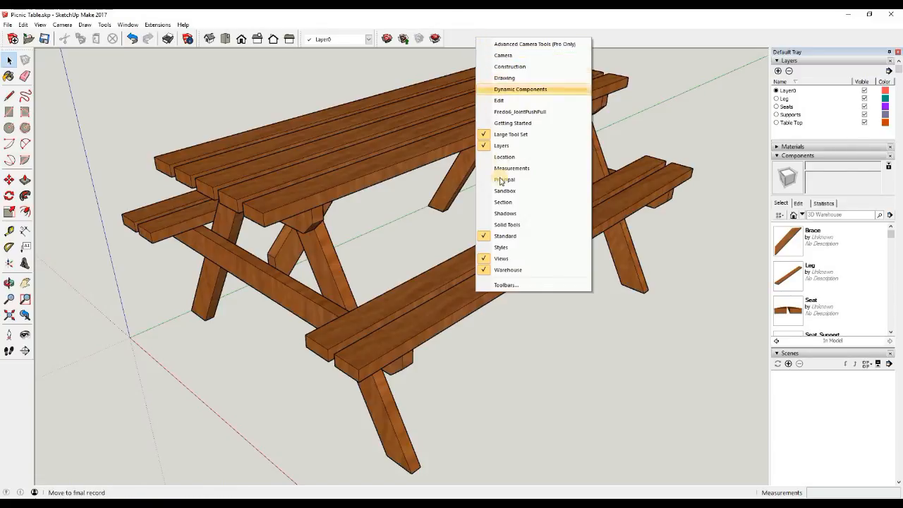
click(487, 78)
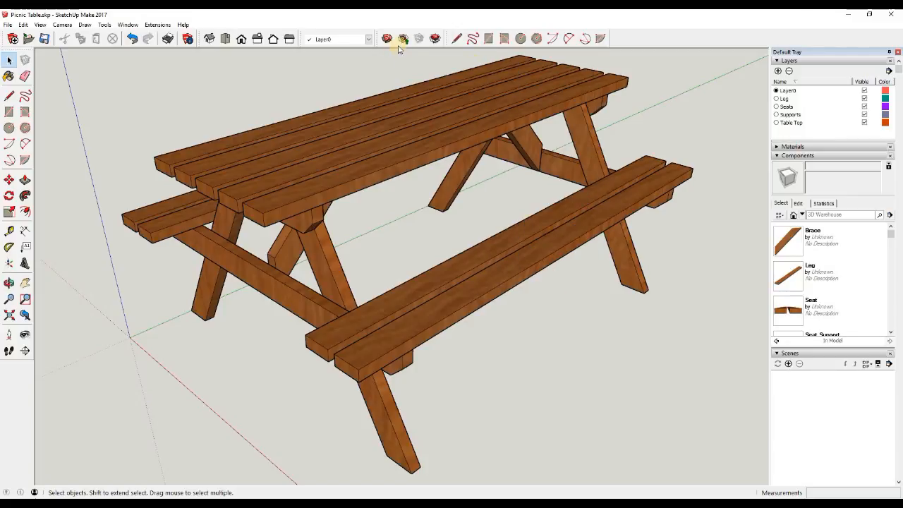
mouse_move(449, 41)
mouse_down()
mouse_move(495, 40)
mouse_move(443, 39)
mouse_up()
right_click(623, 41)
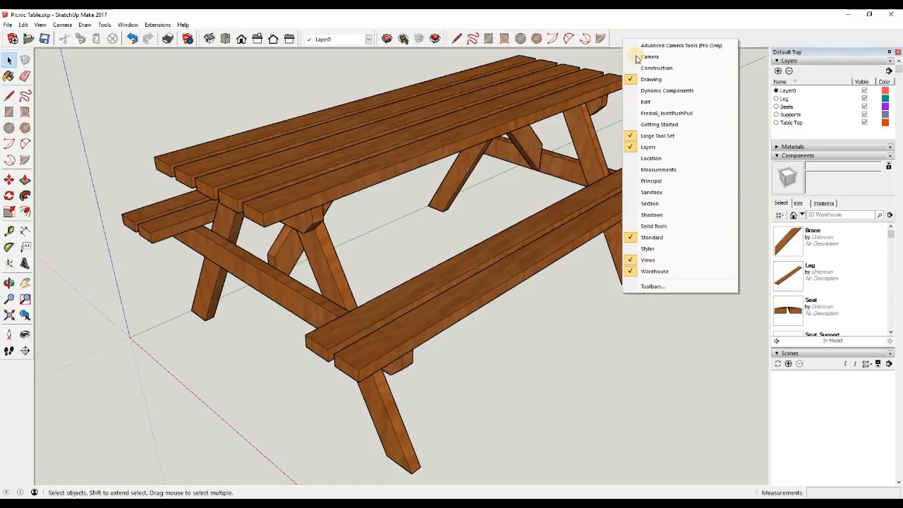
click(635, 76)
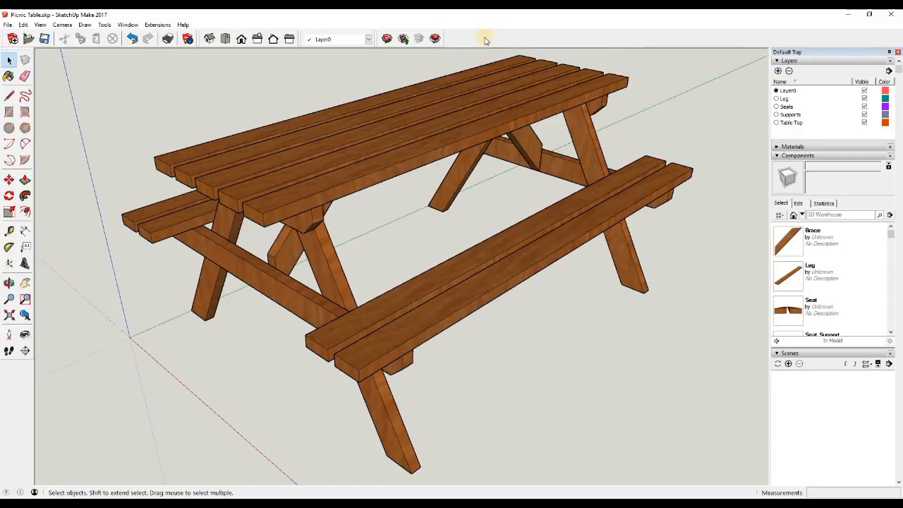
- Review which toolbars and which Default Tray sections are enabled
right_click(485, 38)
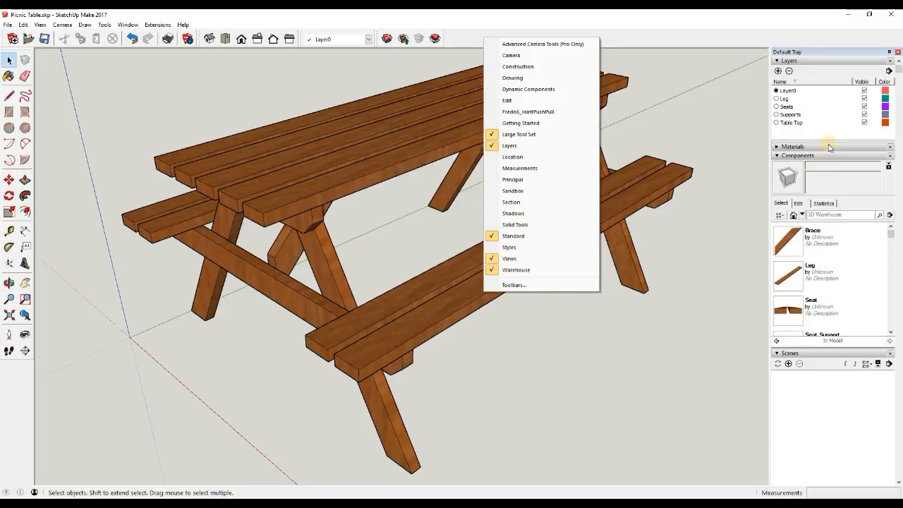
click(127, 25)
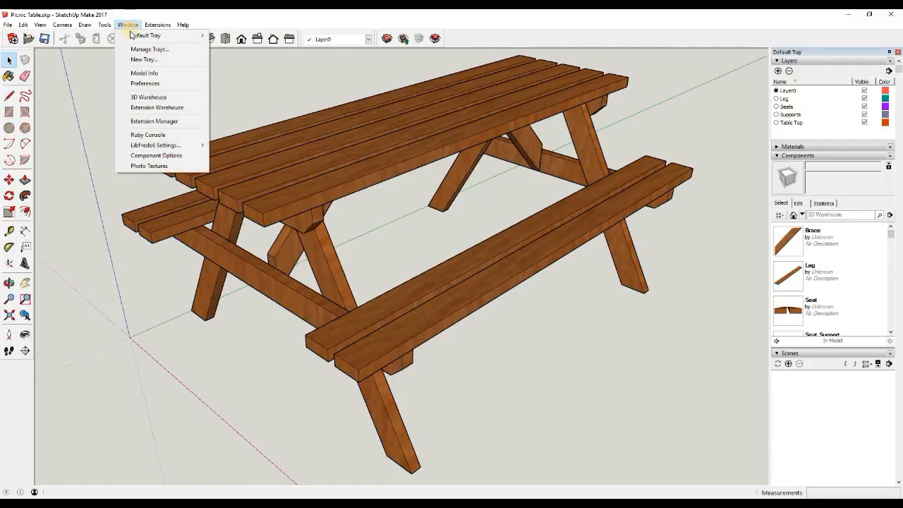
mouse_move(142, 39)
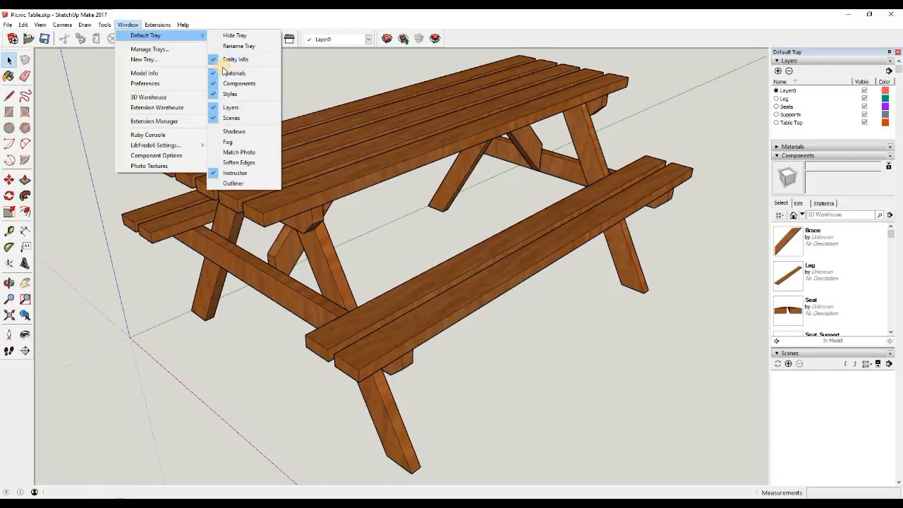
click(494, 354)
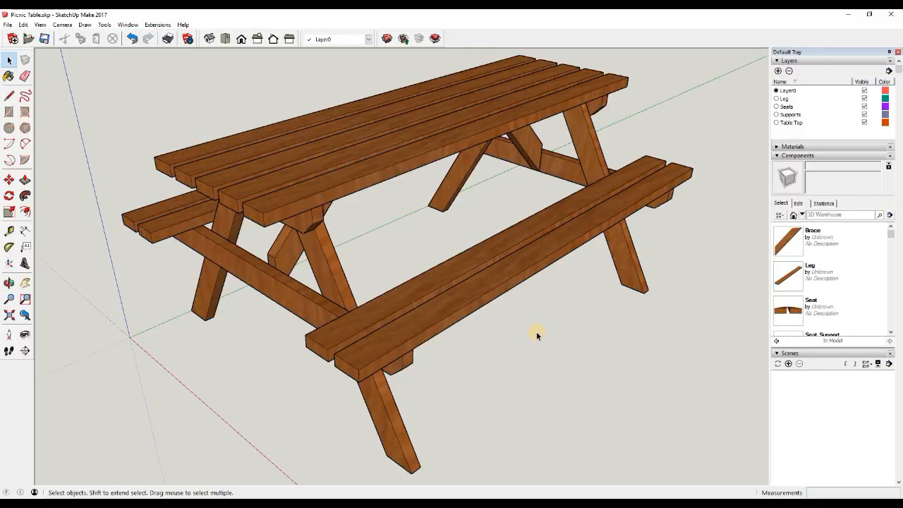
- Add a scene of the current picnic table view and name it Table
click(789, 363)
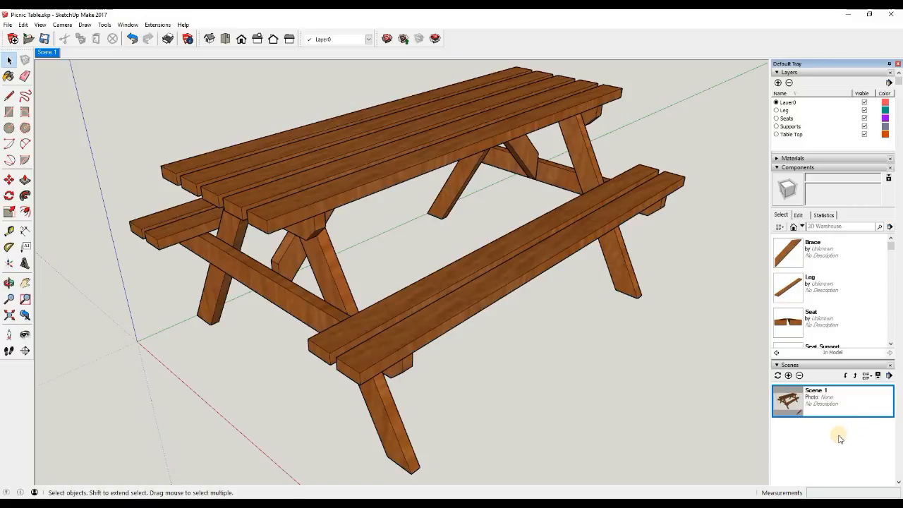
scroll(839, 430, down, 5)
click(834, 371)
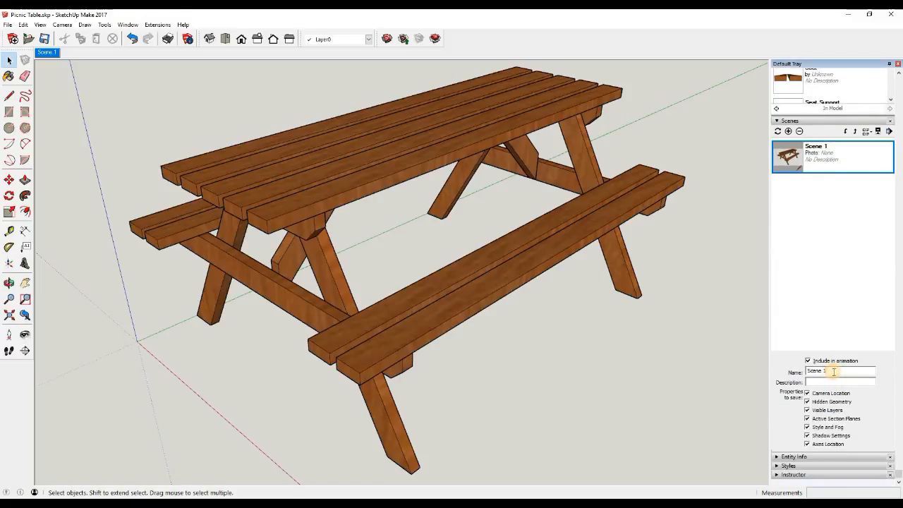
key(BackSpace)
key(BackSpace)
key(BackSpace)
key(BackSpace)
text(Table)
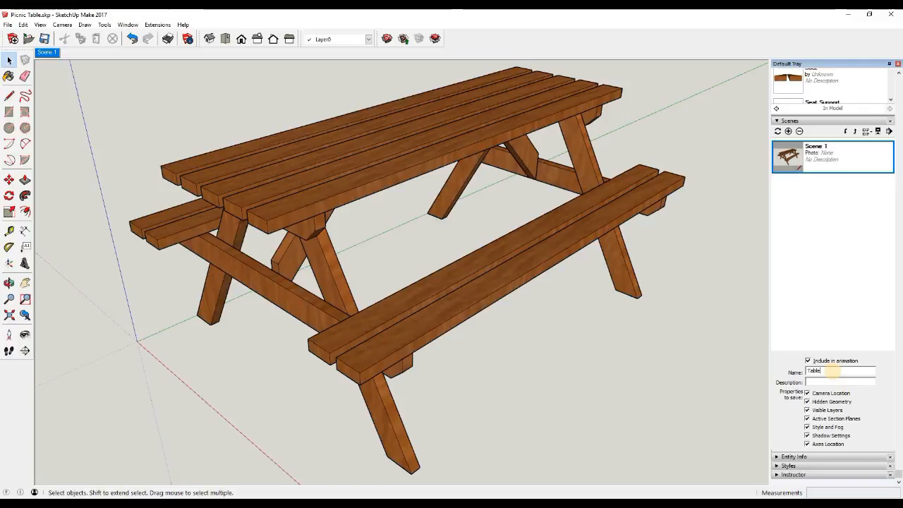
key(Return)
- Add a second scene and name it Cutting Plan
click(789, 131)
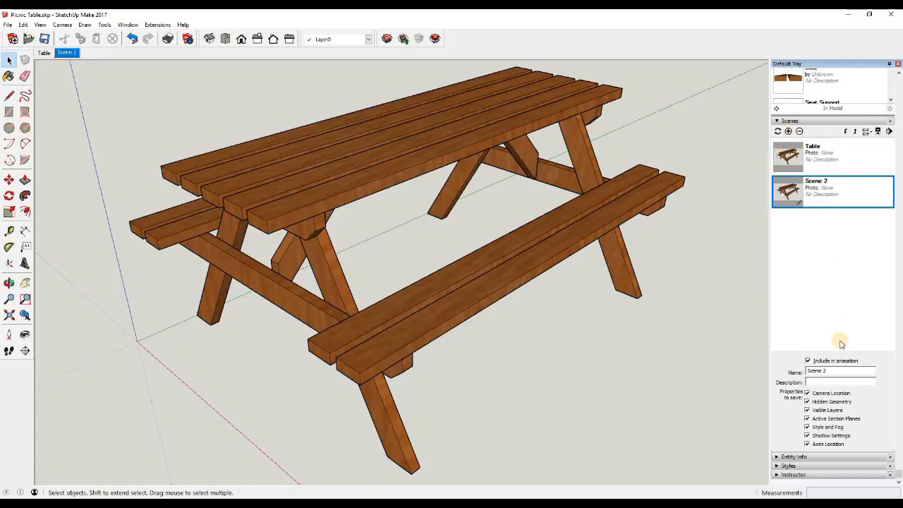
click(839, 371)
key(BackSpace)
key(BackSpace)
key(BackSpace)
key(BackSpace)
key(BackSpace)
key(BackSpace)
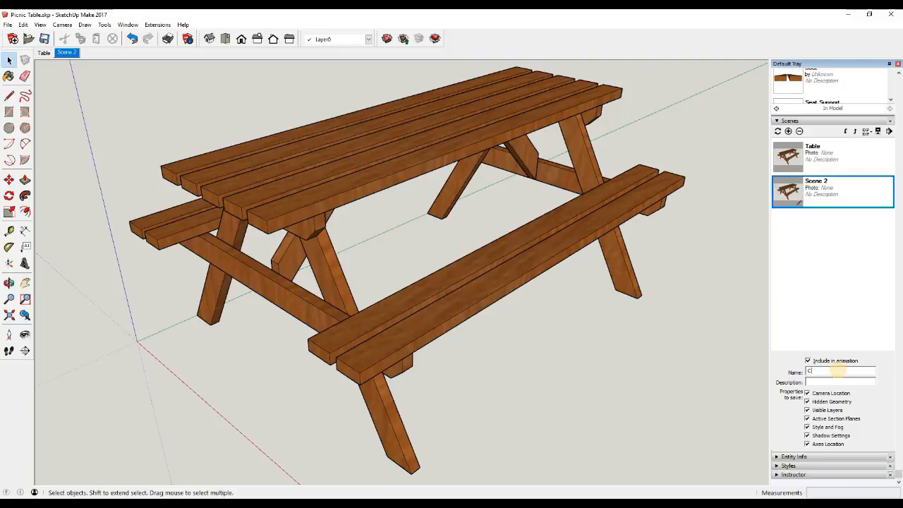
text(Cutting Plan)
key(Return)
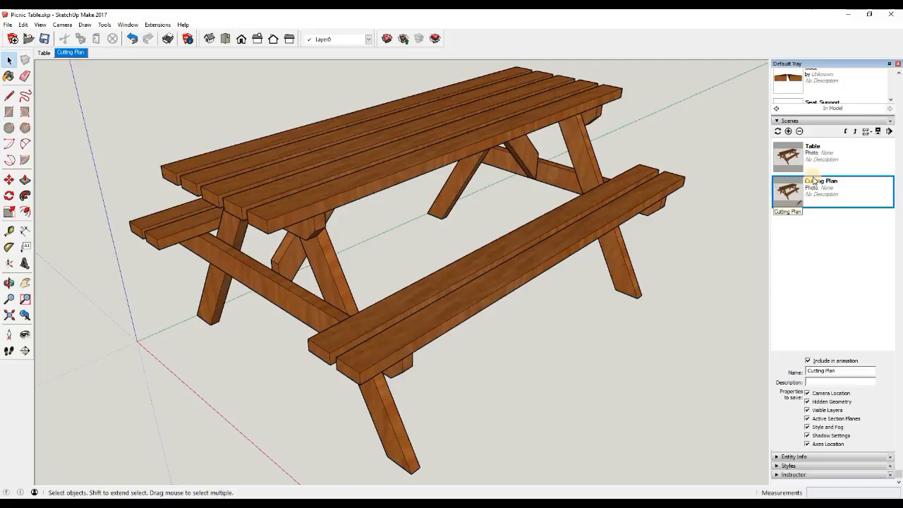
- Update the Cutting Plan scene to a top view of an empty area beside the picnic table
click(834, 155)
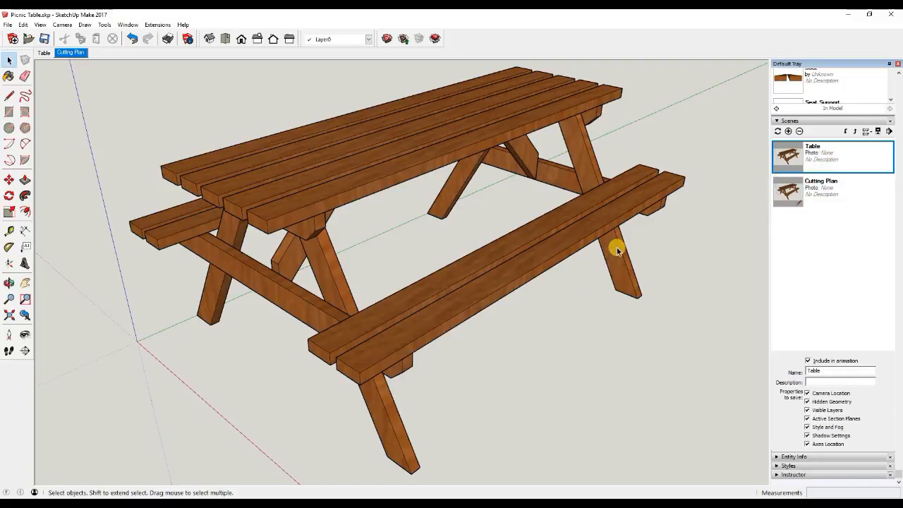
click(852, 196)
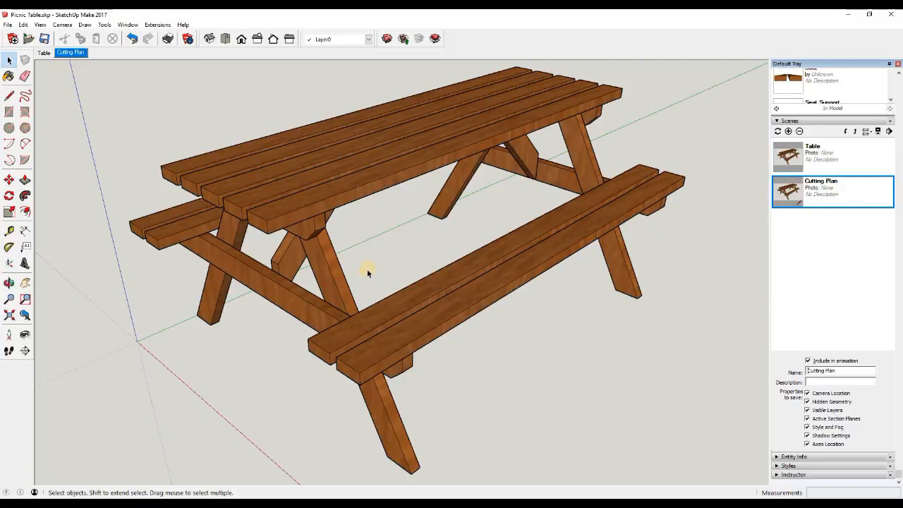
scroll(363, 278, down, 6)
middle_drag(389, 262, 203, 86)
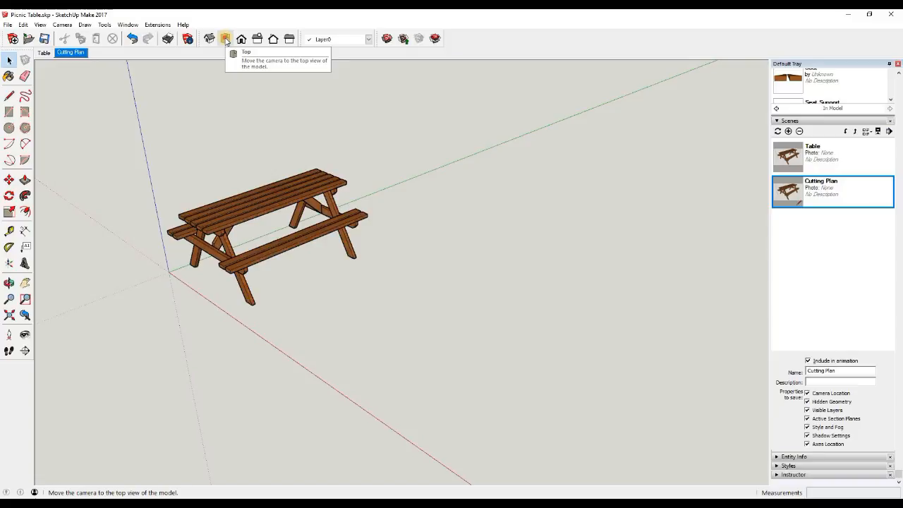
click(225, 39)
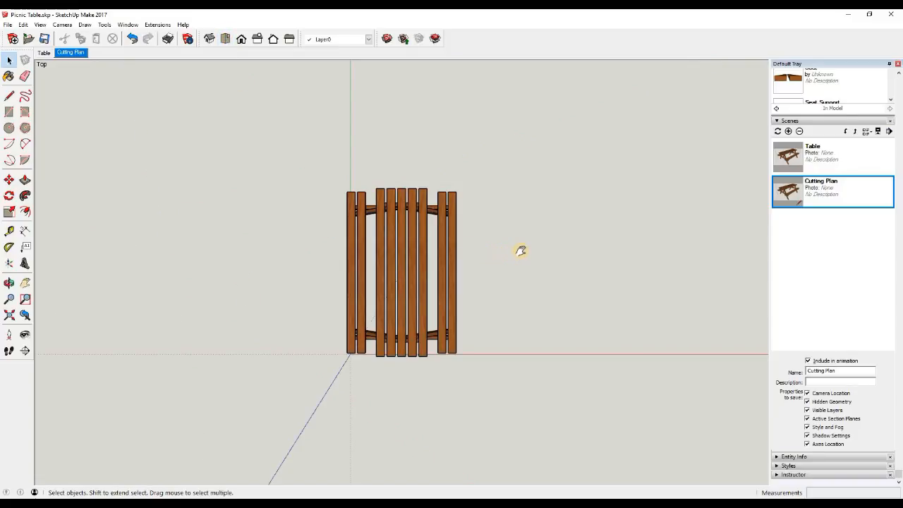
middle_drag(516, 249, 293, 238)
scroll(271, 238, up, 4)
scroll(271, 239, up, 1)
drag(240, 235, 135, 234)
key(space)
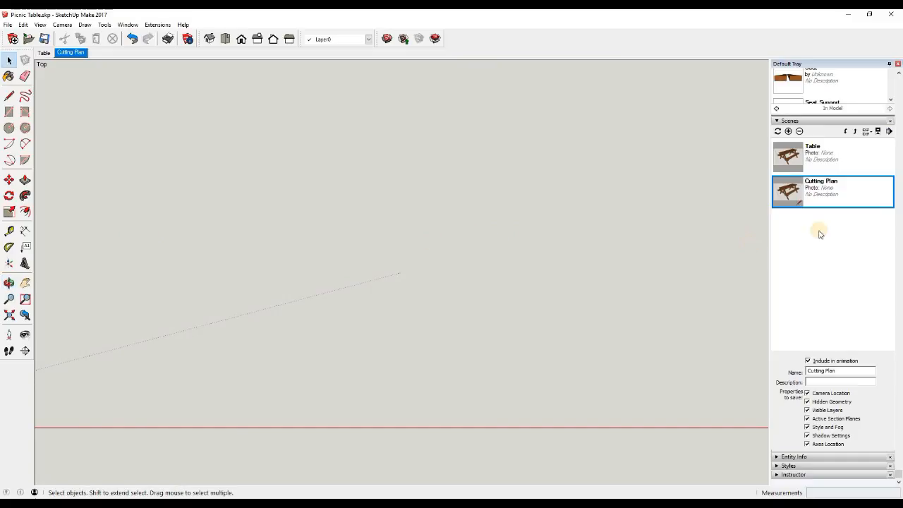
scroll(859, 239, up, 5)
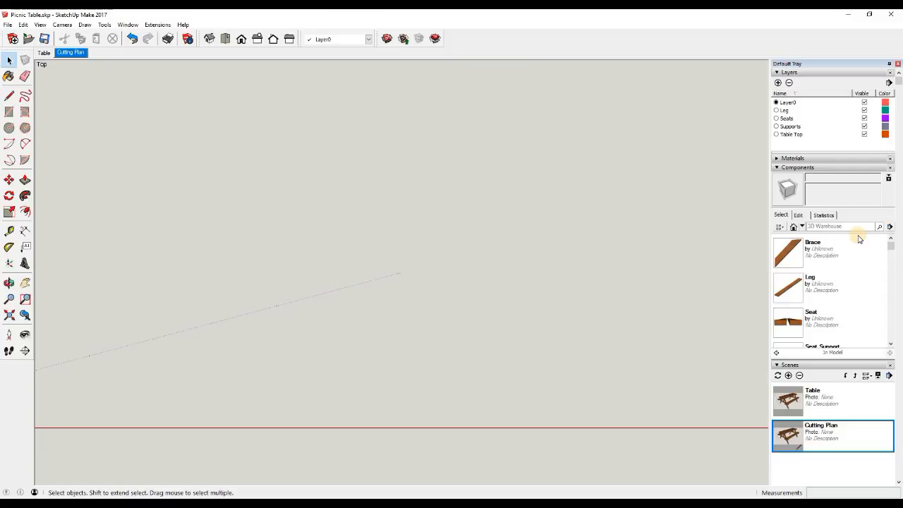
right_click(70, 55)
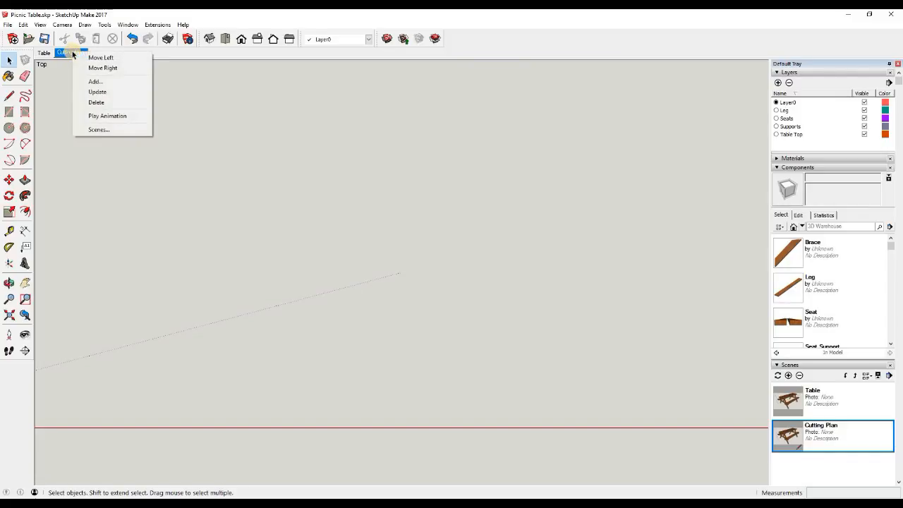
click(111, 92)
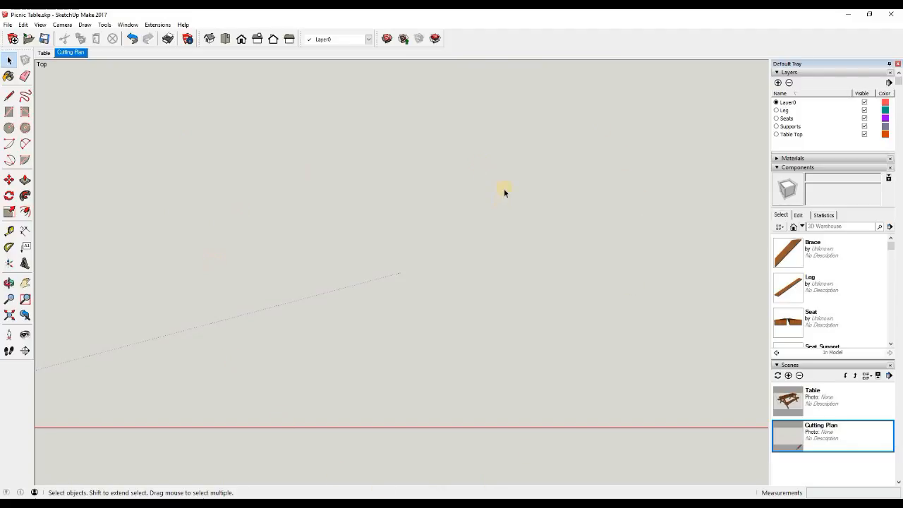
- Place a Seat component in the empty area of the Cutting Plan scene and explode it into loose geometry
click(44, 54)
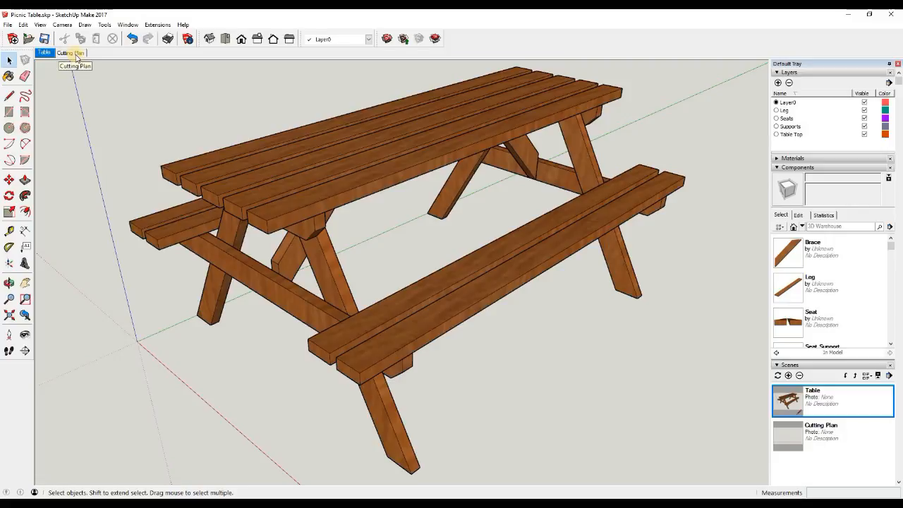
click(75, 55)
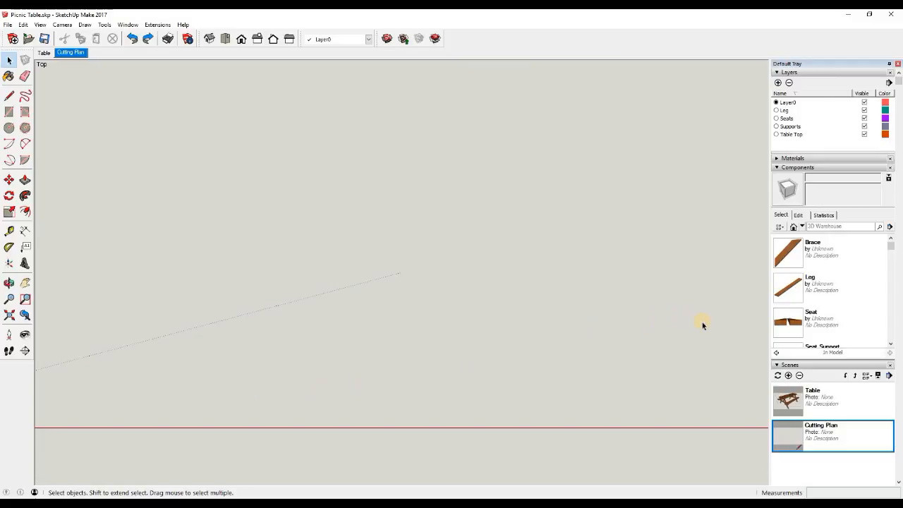
click(788, 321)
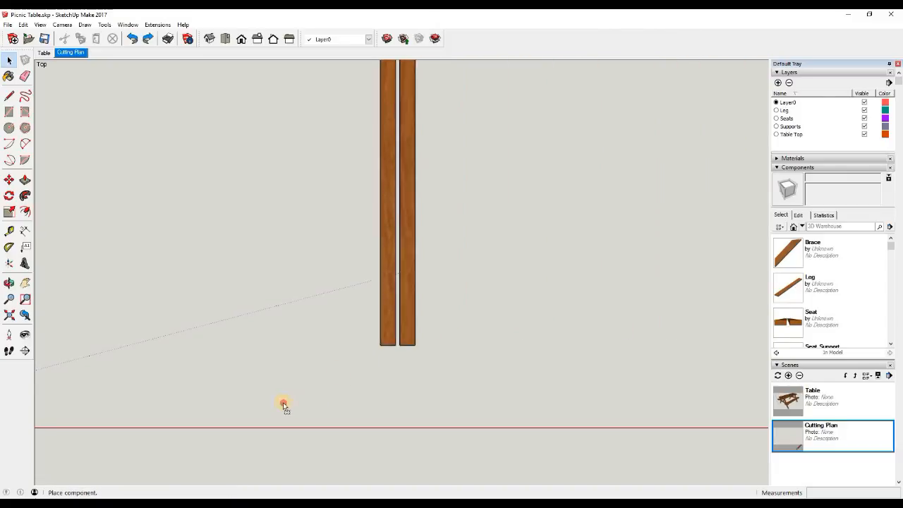
click(266, 396)
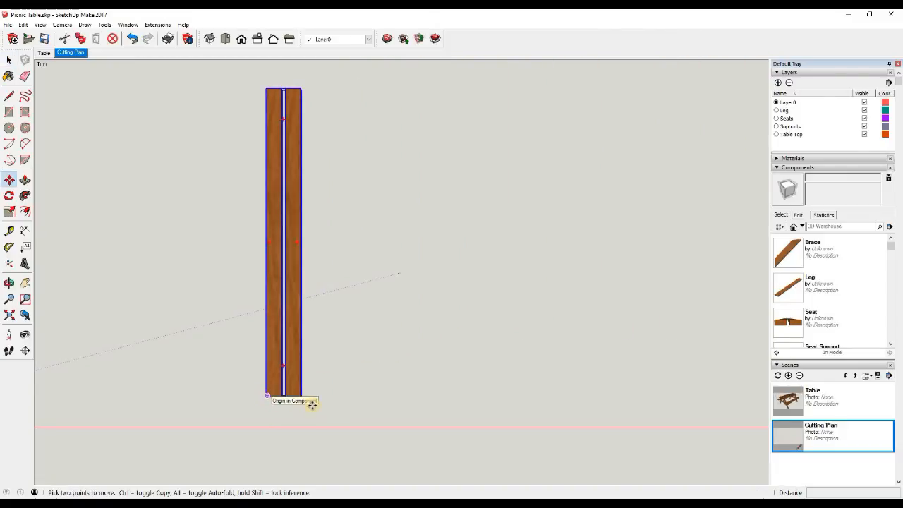
right_click(294, 281)
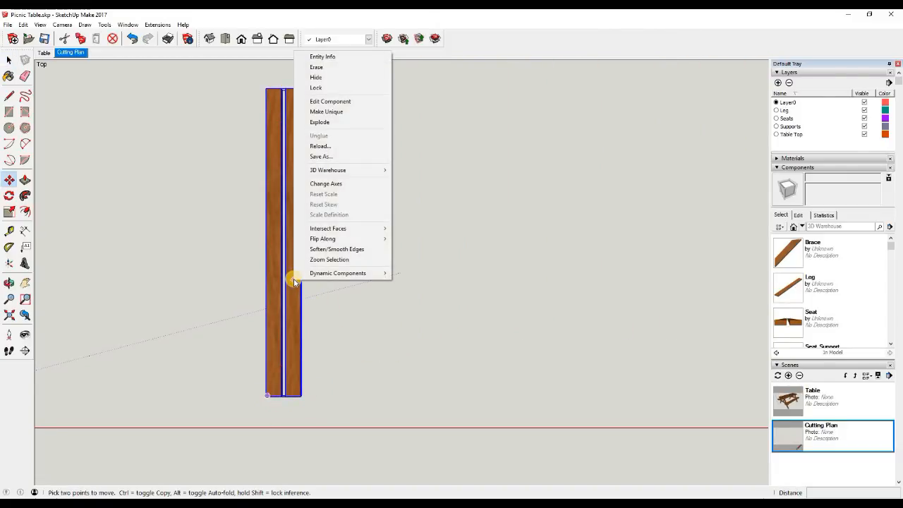
click(337, 124)
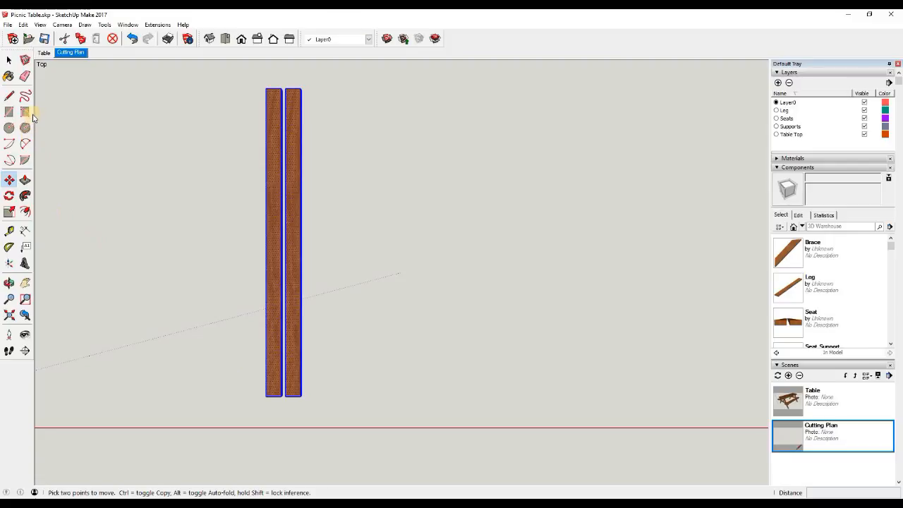
- Delete the right-hand board of the exploded seat
click(9, 60)
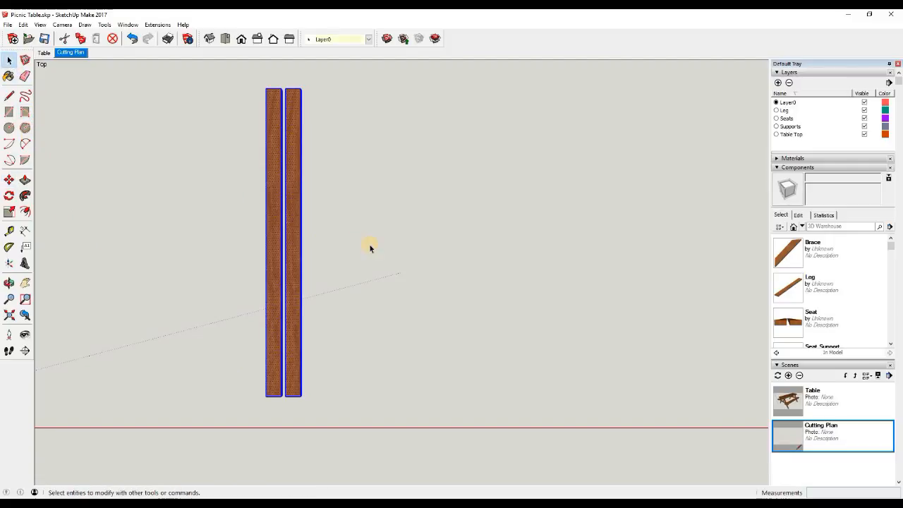
click(369, 245)
click(292, 285)
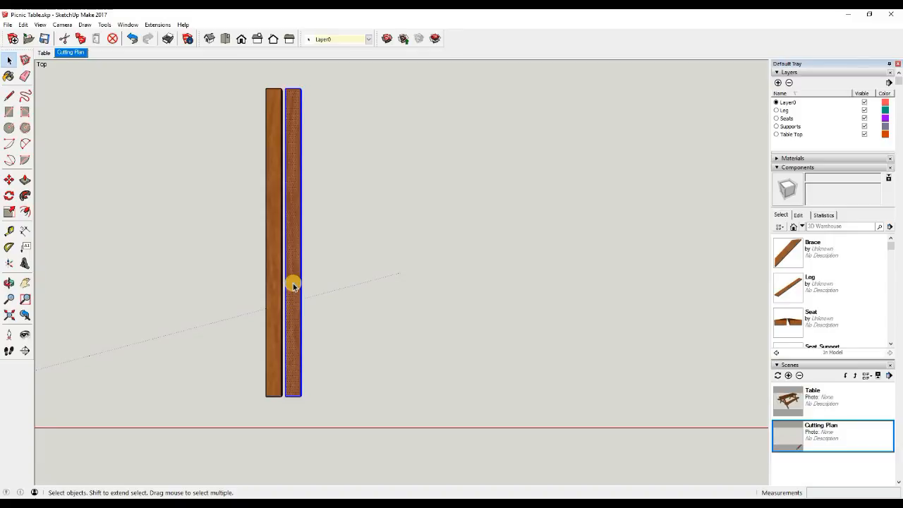
key(Delete)
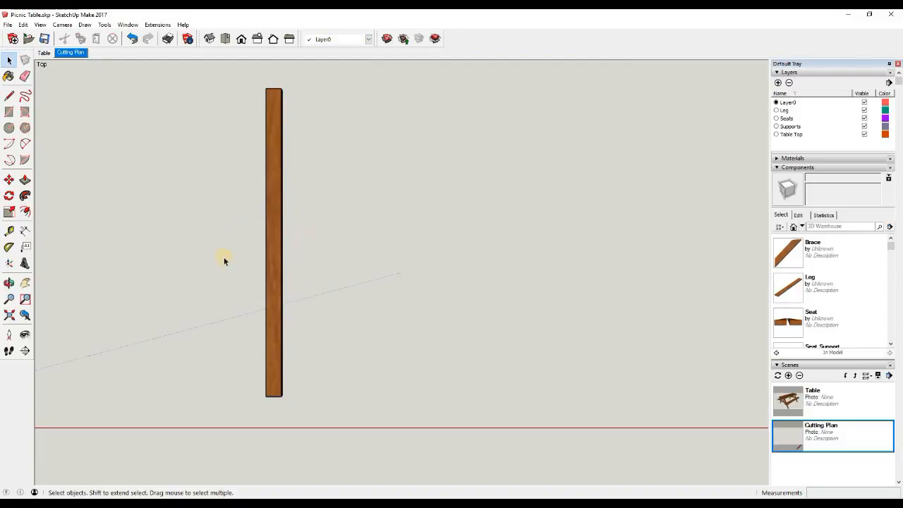
- Turn the remaining seat board into a component named Timber and check that it is listed among the model's components
click(274, 220)
right_click(274, 219)
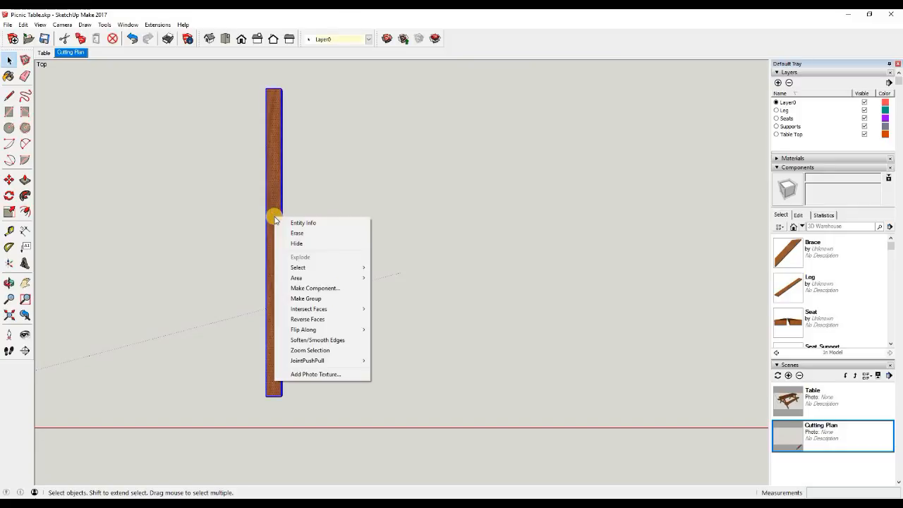
click(313, 288)
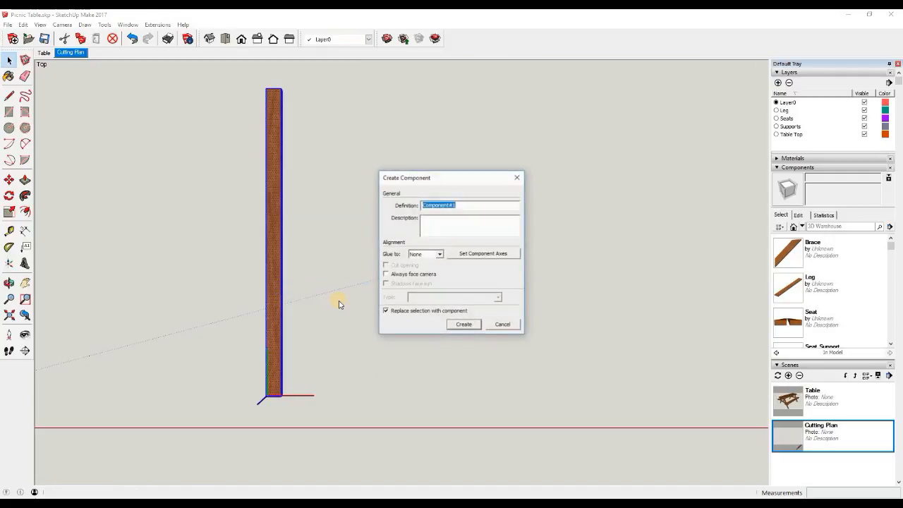
text(Timber)
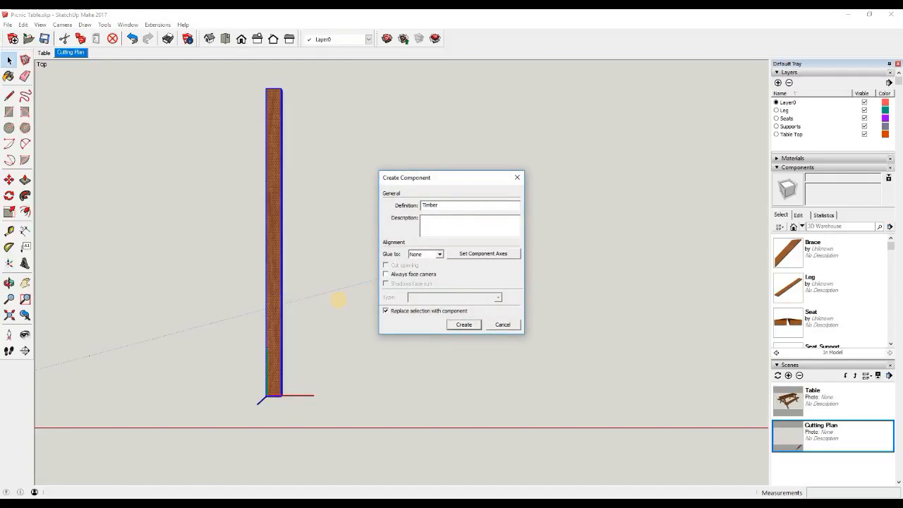
key(Return)
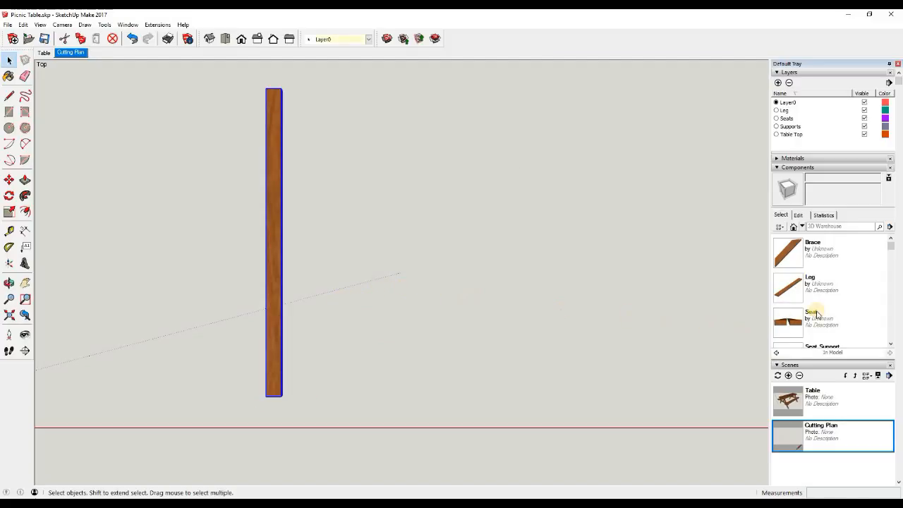
drag(890, 241, 868, 326)
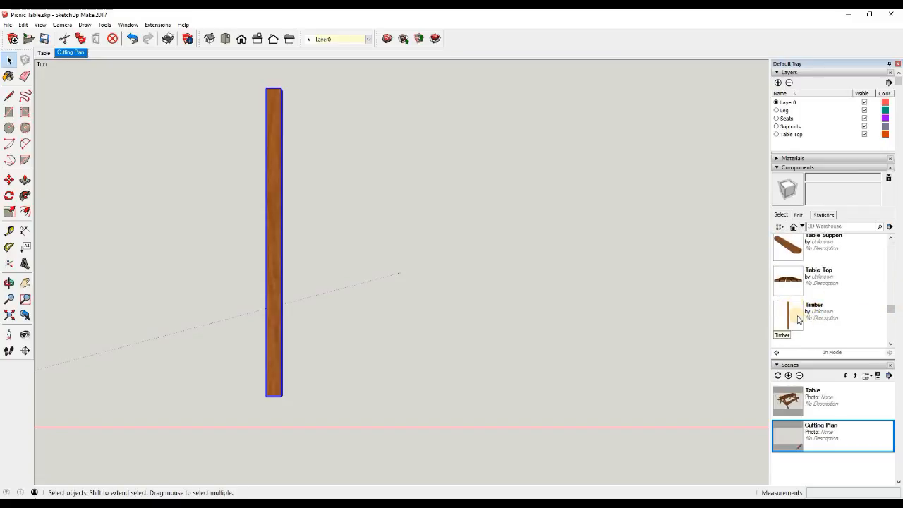
drag(891, 308, 886, 223)
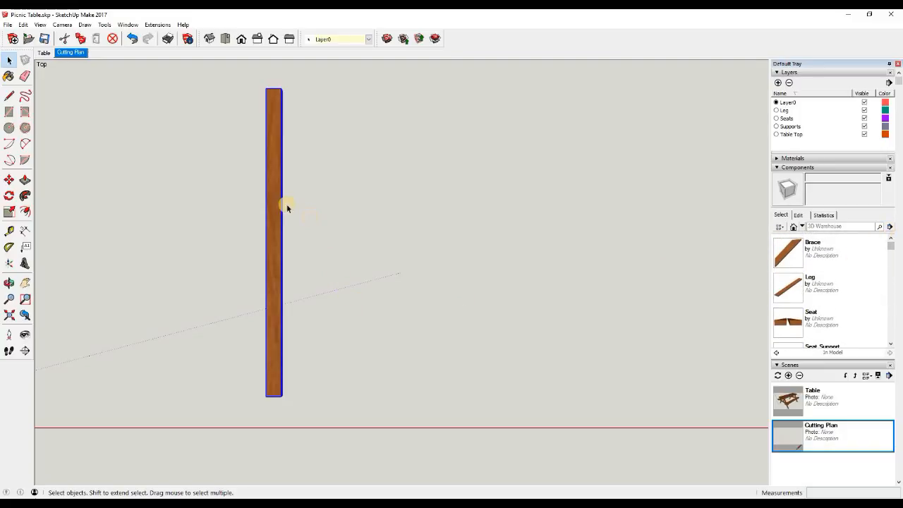
- Rotate the Timber board 90 degrees about its lower-left corner so that it lies along the red axis
click(9, 196)
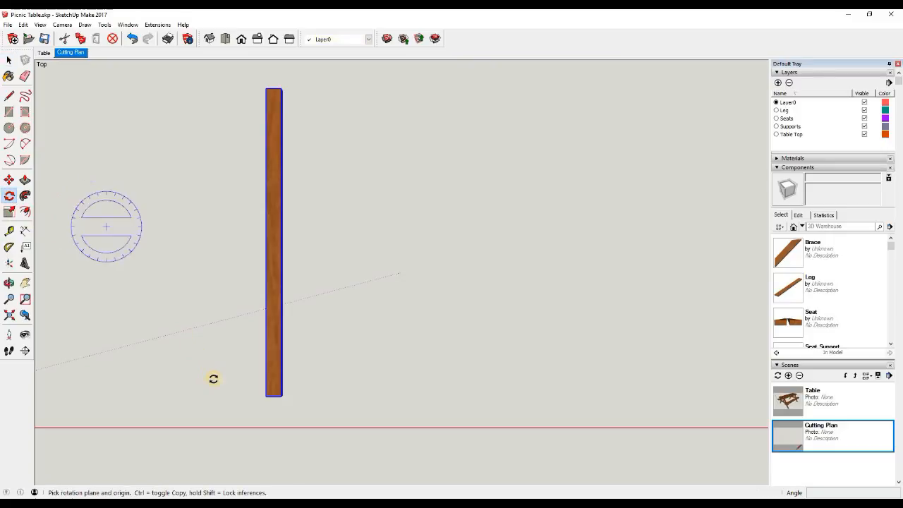
drag(266, 395, 266, 281)
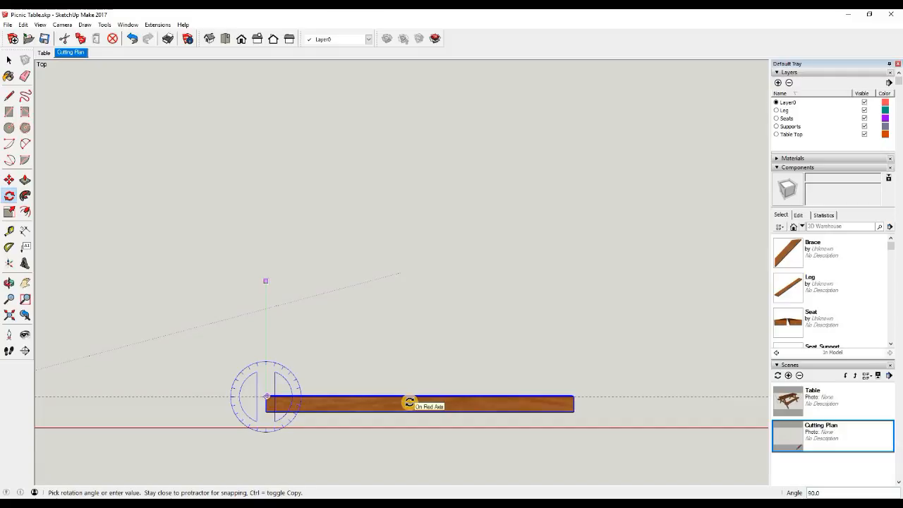
click(409, 400)
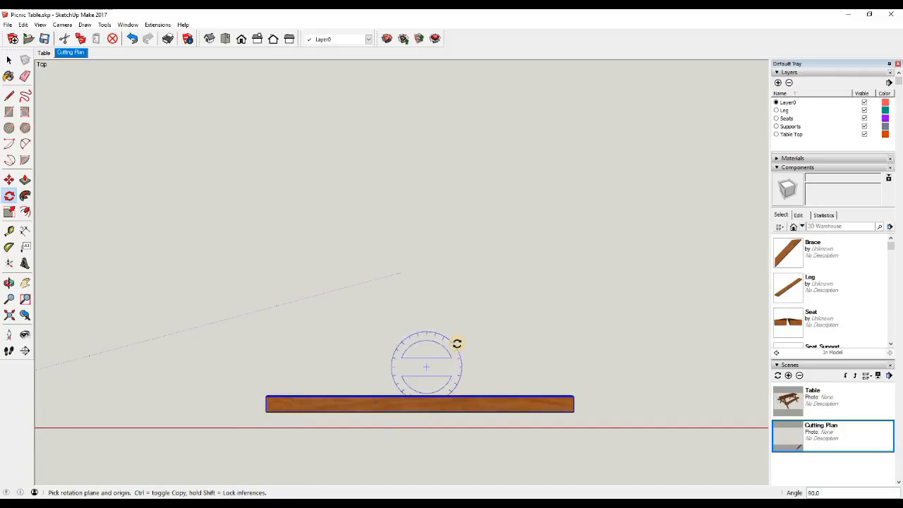
- Create a guide line parallel to the green axis through the bottom corner at the Timber board's left end
scroll(471, 375, up, 3)
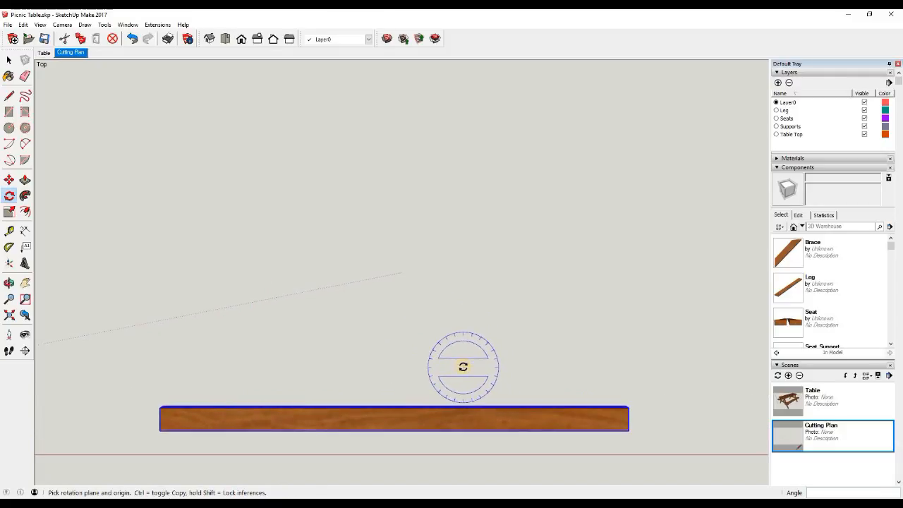
shift+middle_drag(445, 340, 435, 276)
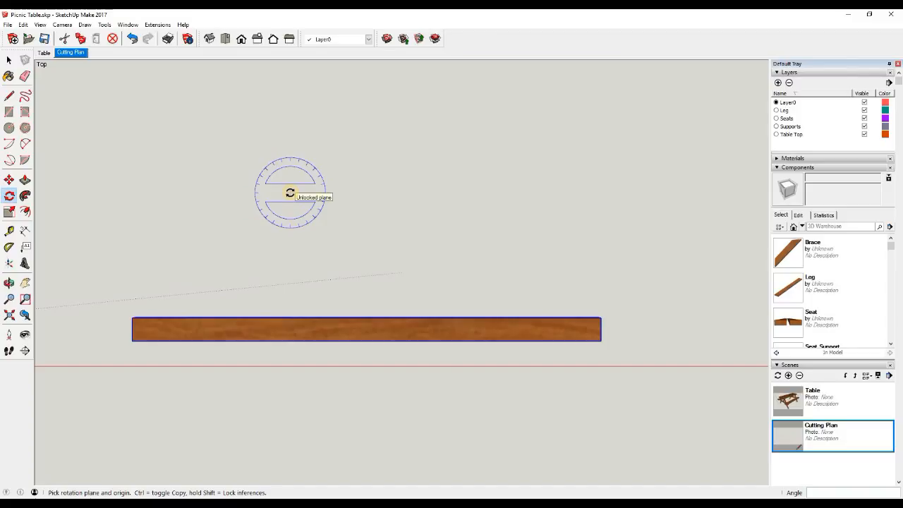
click(9, 233)
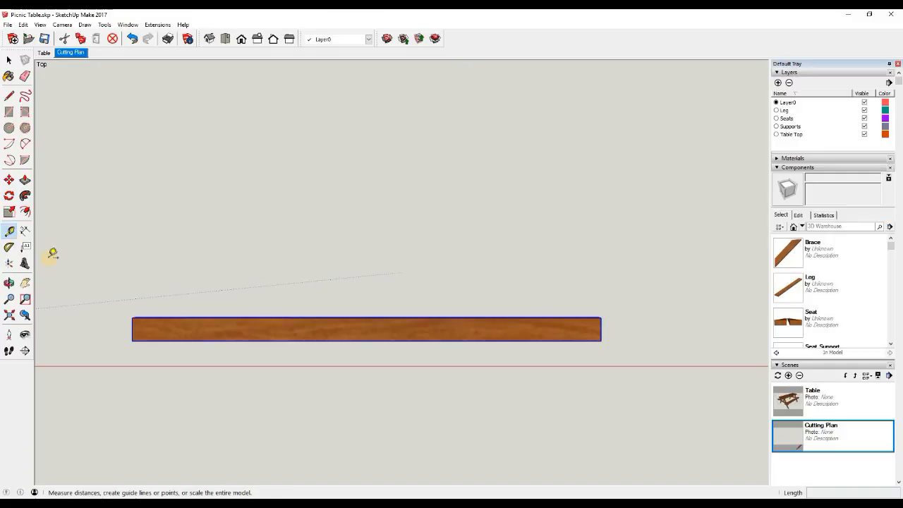
scroll(364, 265, down, 4)
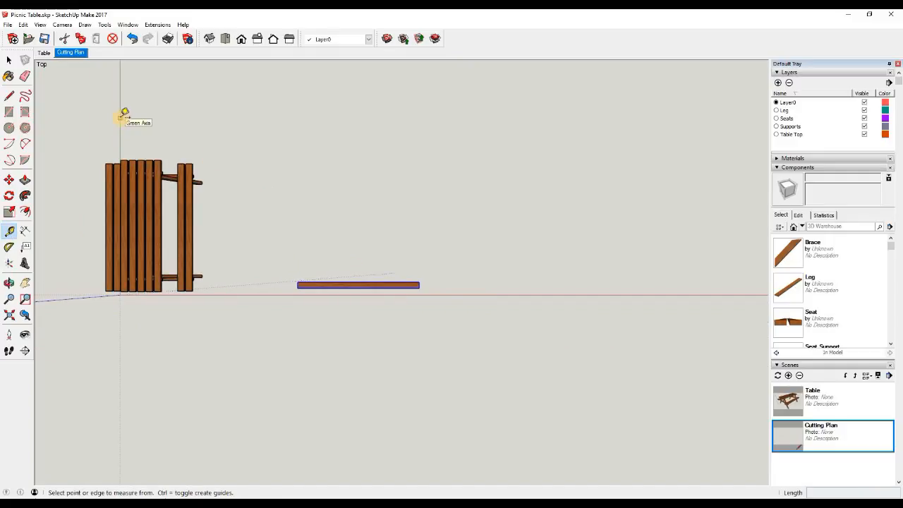
click(120, 117)
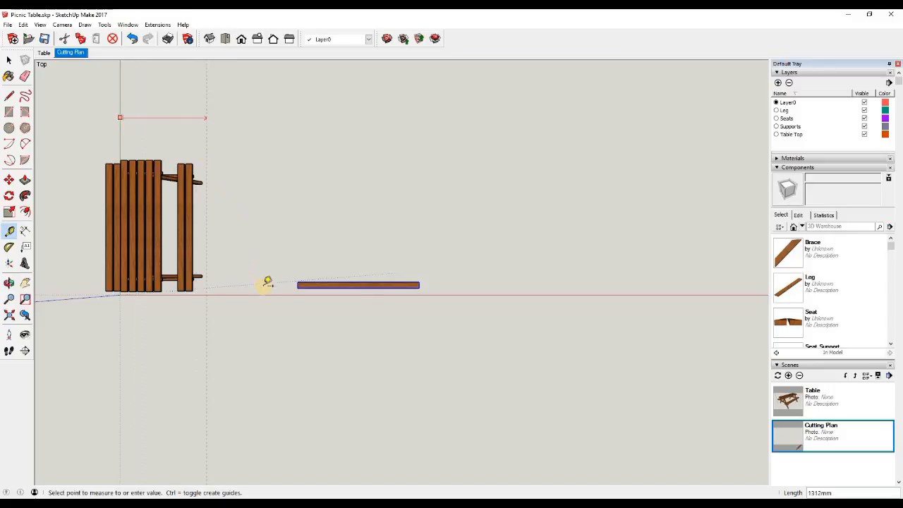
scroll(294, 282, up, 6)
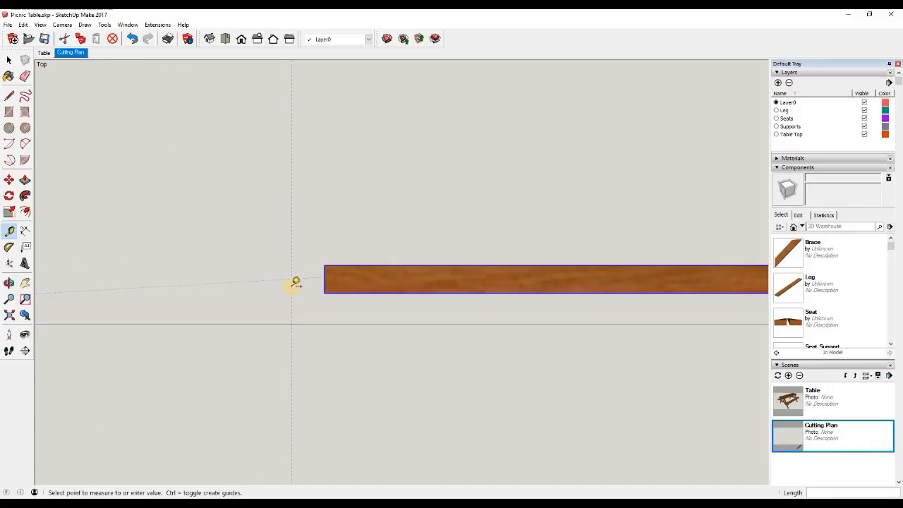
middle_drag(327, 292, 380, 317)
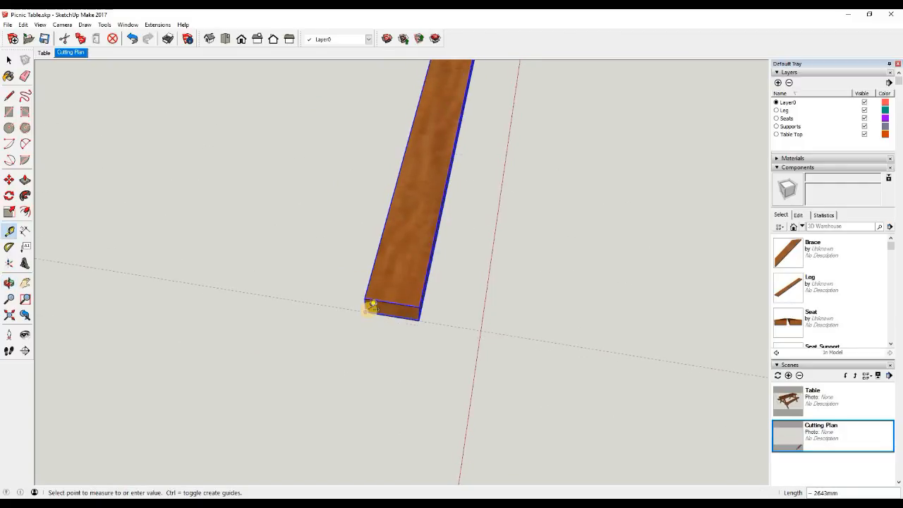
click(371, 308)
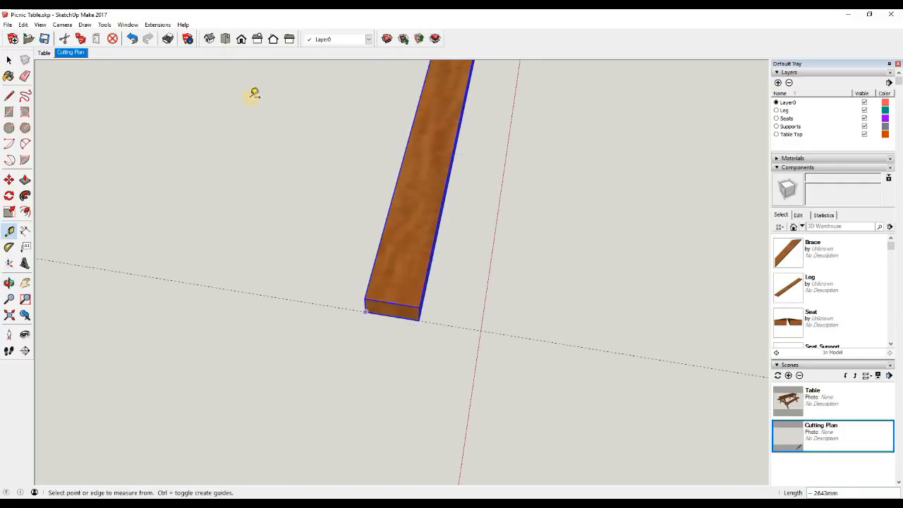
- Create a second guide line, offset from the first one, through the bottom corner at the Timber board's right end
click(225, 39)
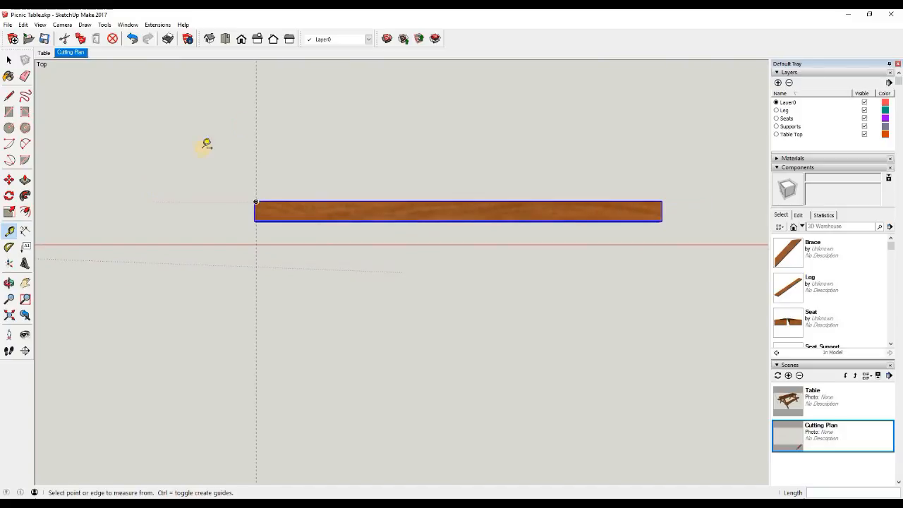
scroll(212, 134, down, 2)
click(227, 117)
middle_drag(531, 222, 393, 231)
scroll(393, 231, up, 8)
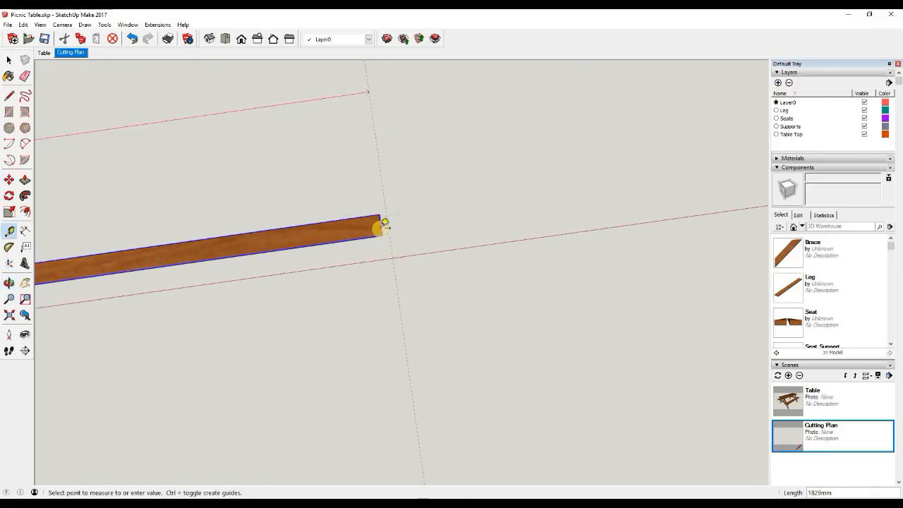
middle_drag(377, 214, 375, 262)
click(377, 267)
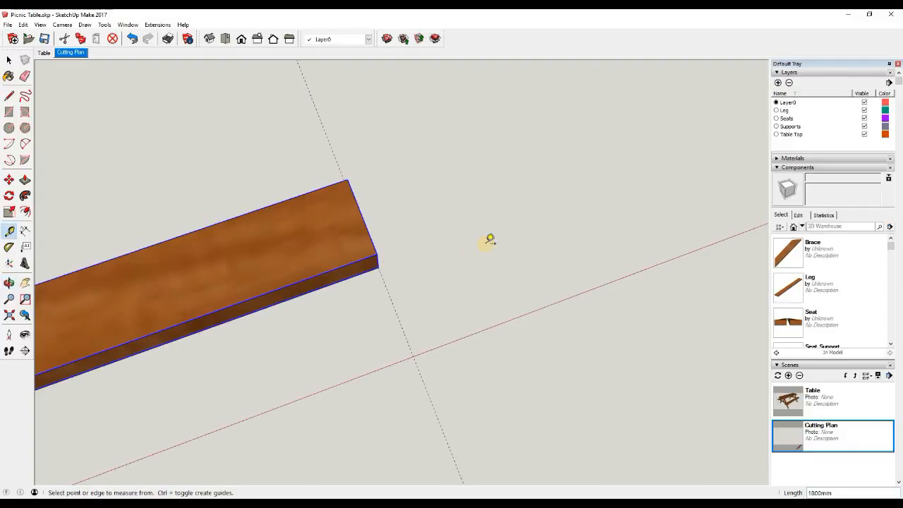
- In top view, attach a leader text reading "9x 4x2 Timber" to the board and place it just above
scroll(498, 244, down, 4)
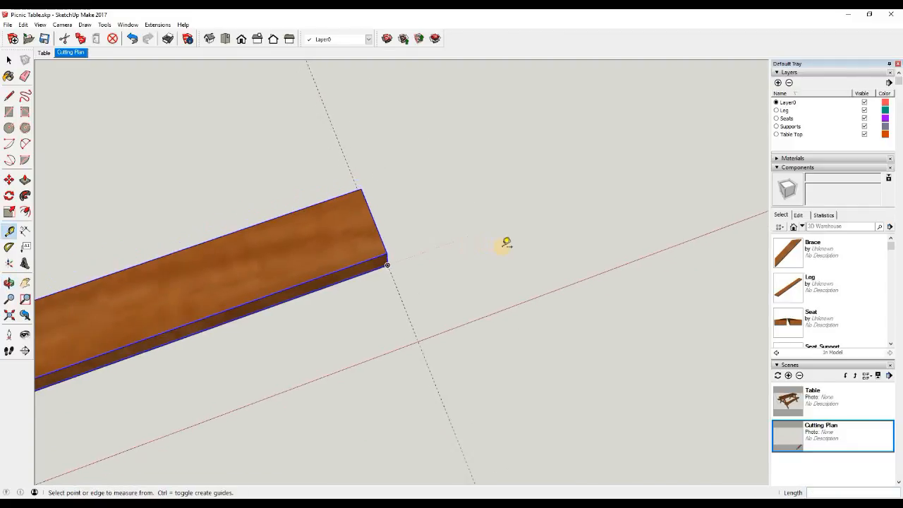
click(225, 39)
scroll(377, 156, down, 4)
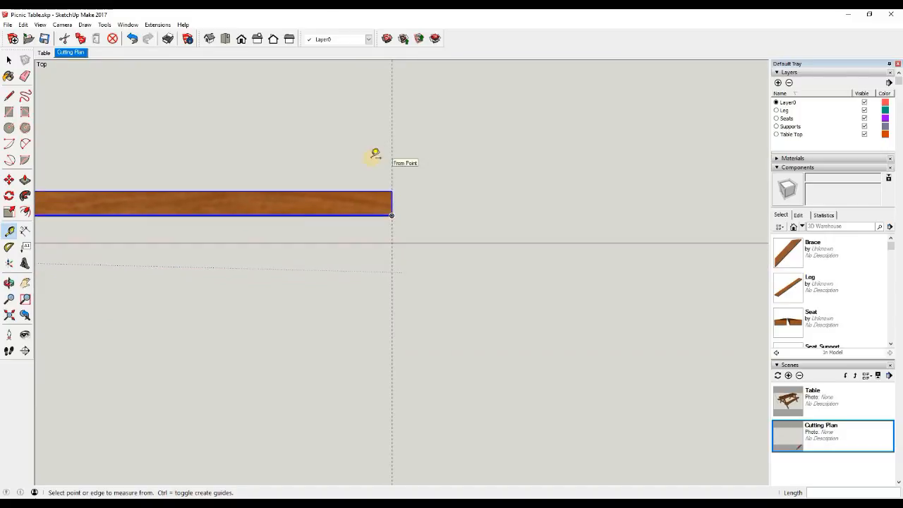
shift+middle_drag(449, 217, 515, 347)
key(t)
scroll(389, 263, up, 2)
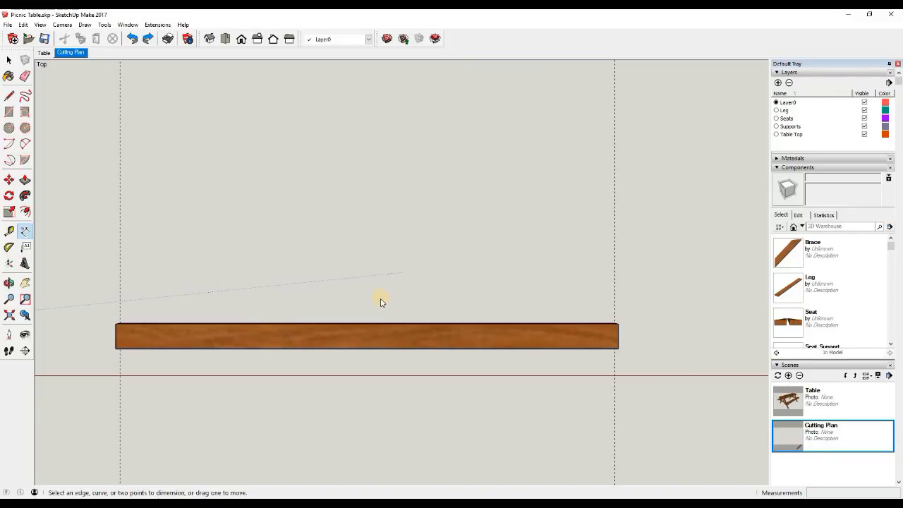
click(26, 248)
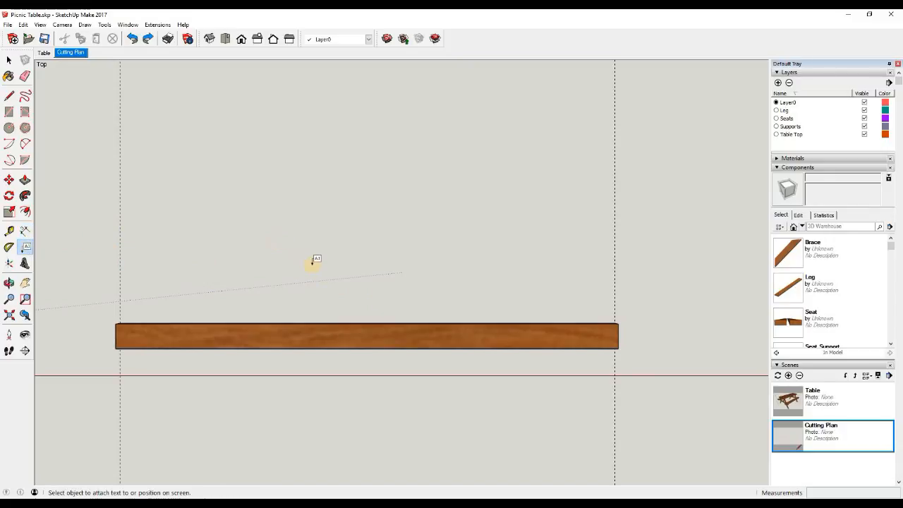
click(360, 335)
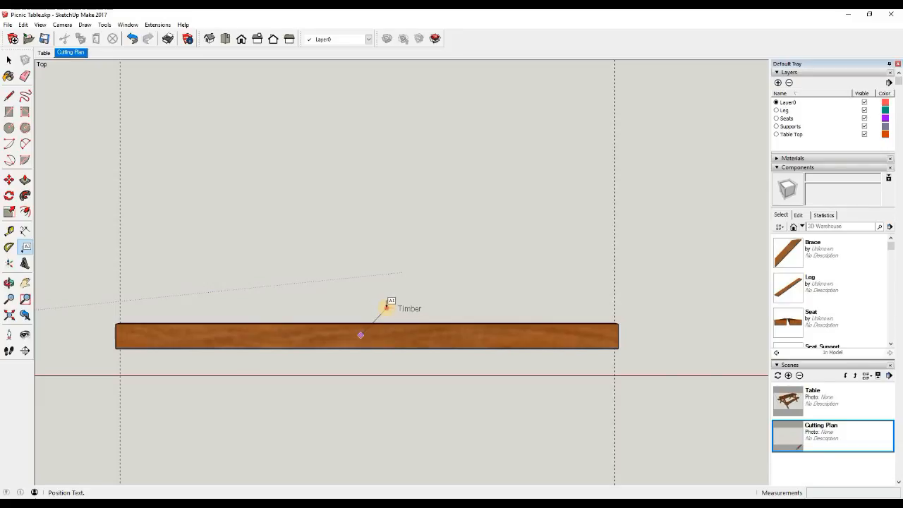
click(387, 305)
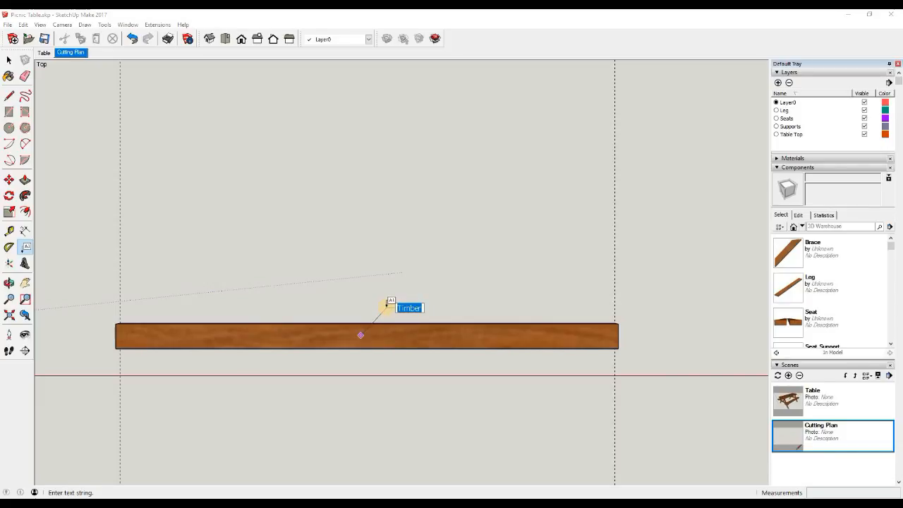
click(417, 308)
text(9x)
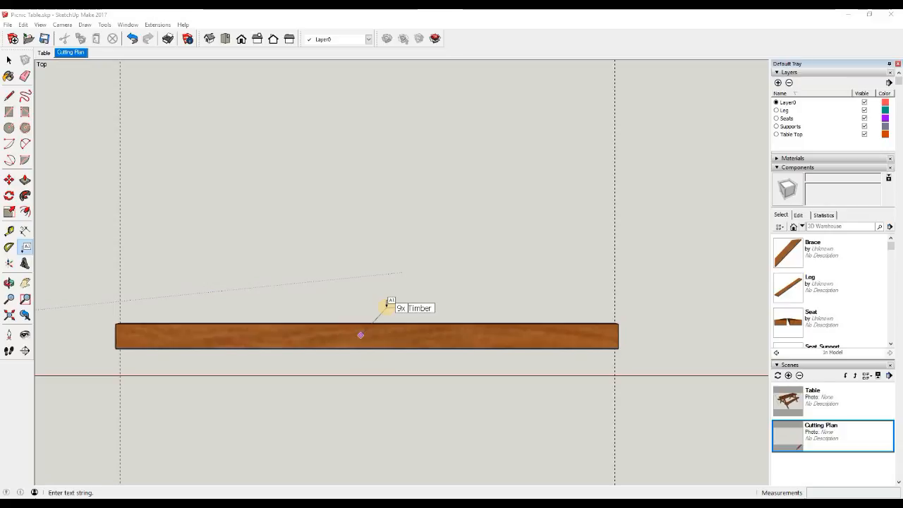
text(2)
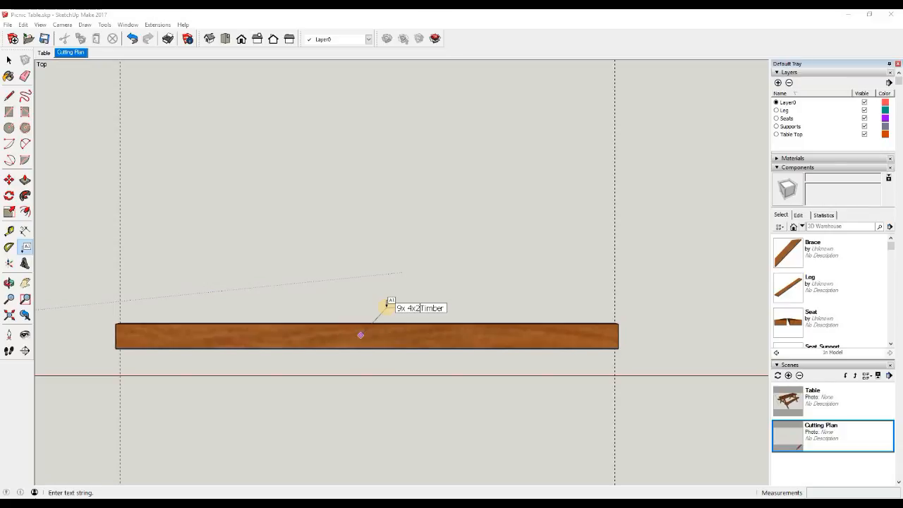
click(378, 293)
click(365, 292)
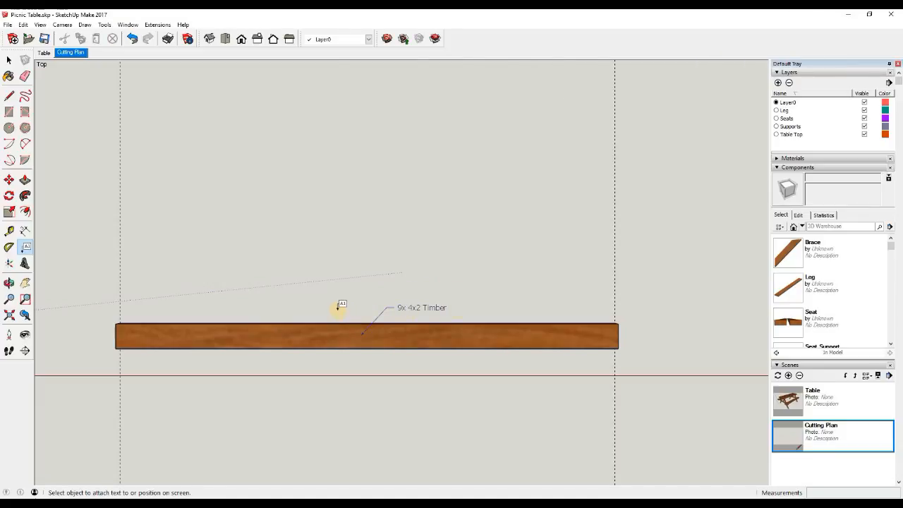
- Dimension the Timber board's full length between its upper corners, placing the dimension line above the leader text
click(24, 231)
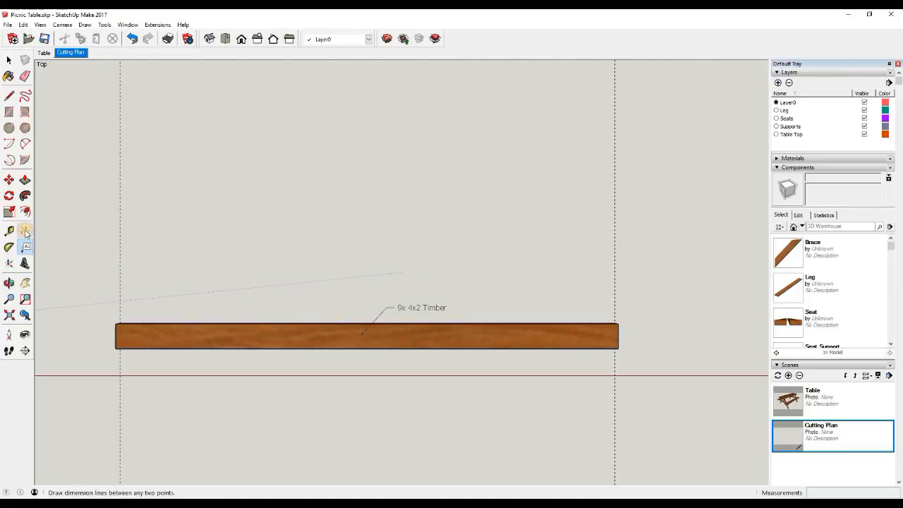
click(117, 324)
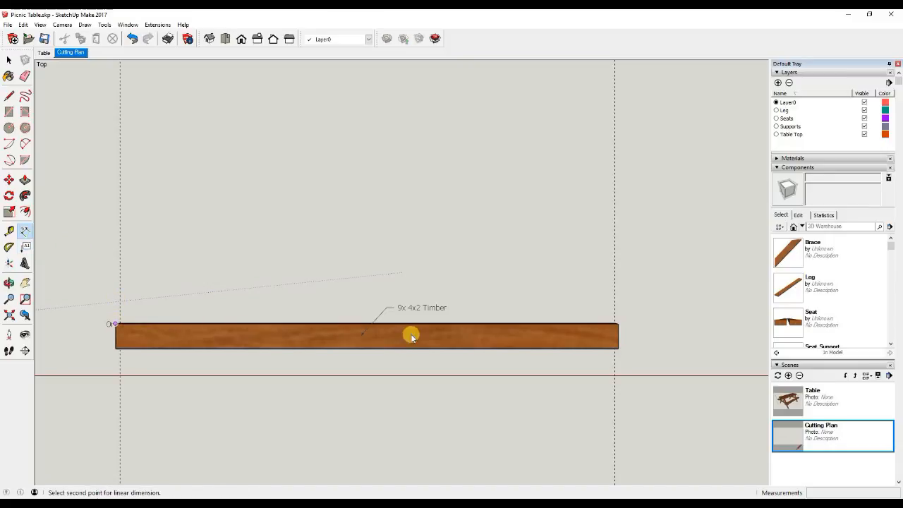
click(612, 316)
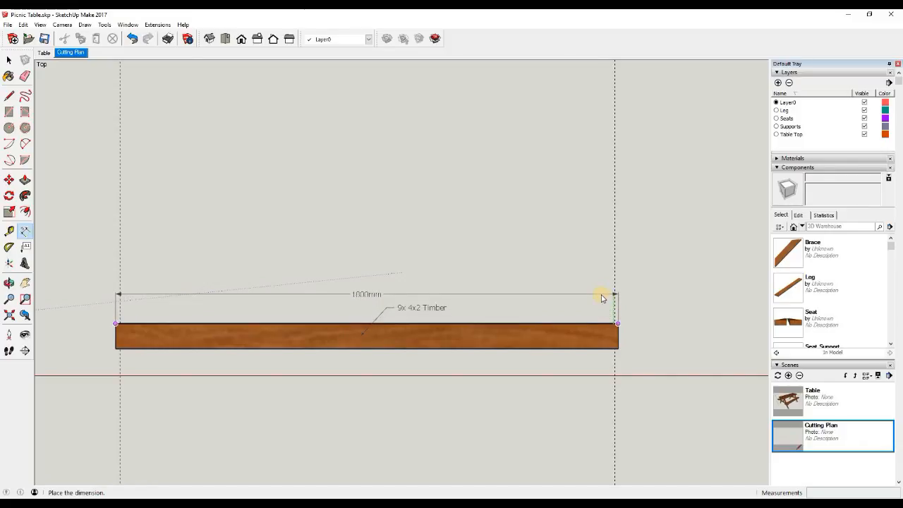
click(599, 294)
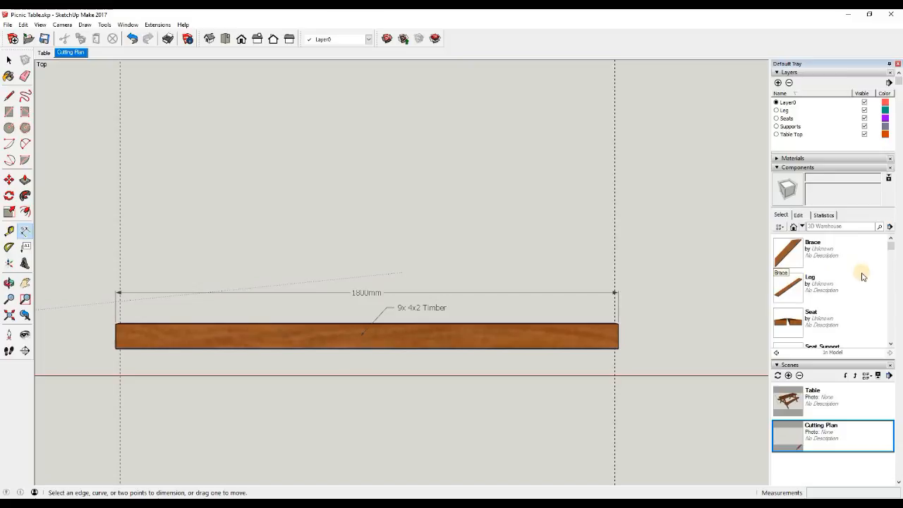
- Place the Table Support component above the Timber board, with its lower corner on the guide at the board's left end
scroll(857, 286, down, 5)
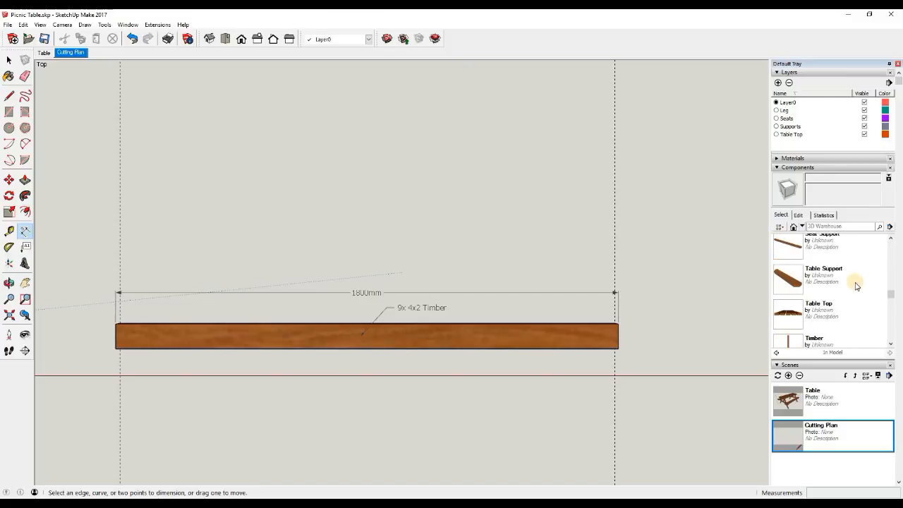
scroll(856, 286, up, 2)
drag(789, 276, 121, 278)
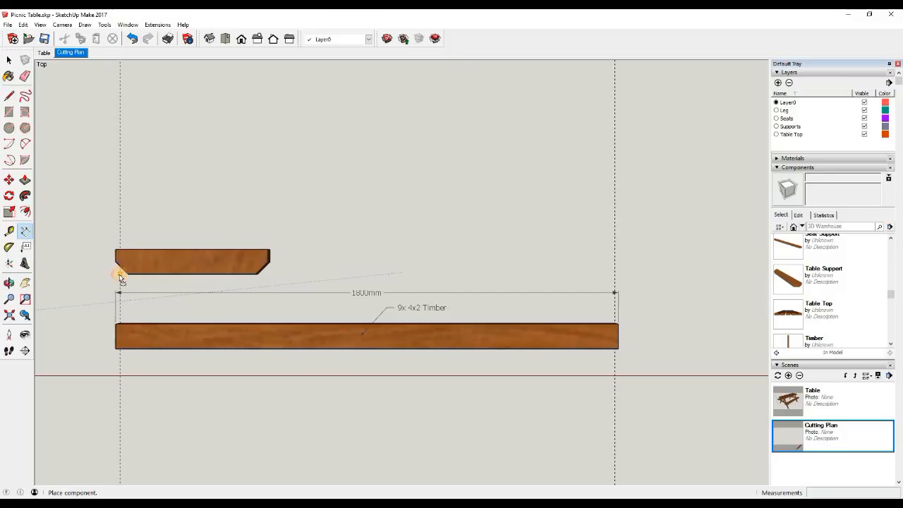
drag(120, 275, 120, 275)
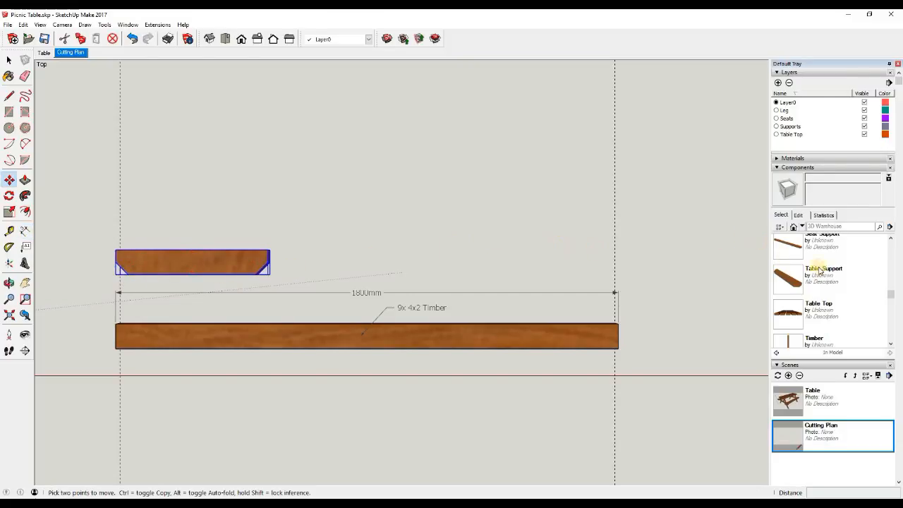
- Insert the Seat Support component level with the Table Support, at that board's lower right corner
scroll(828, 272, up, 3)
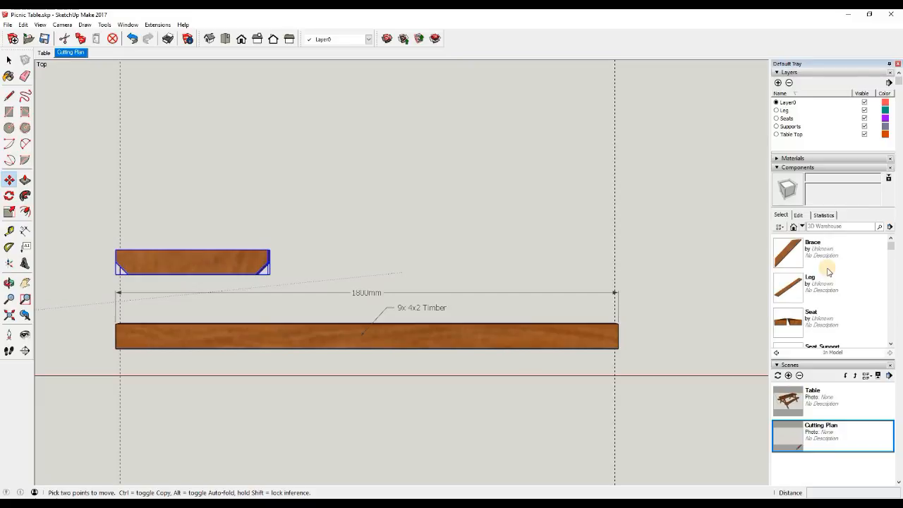
scroll(828, 272, down, 3)
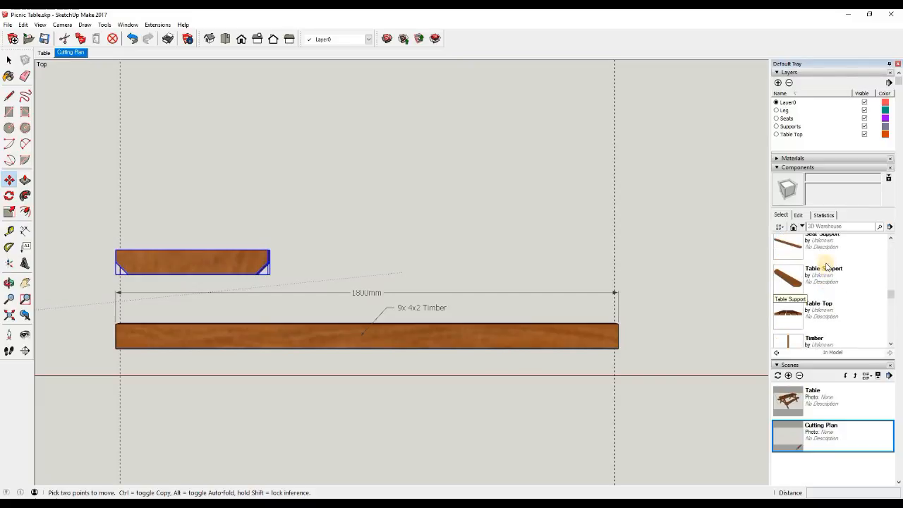
click(792, 244)
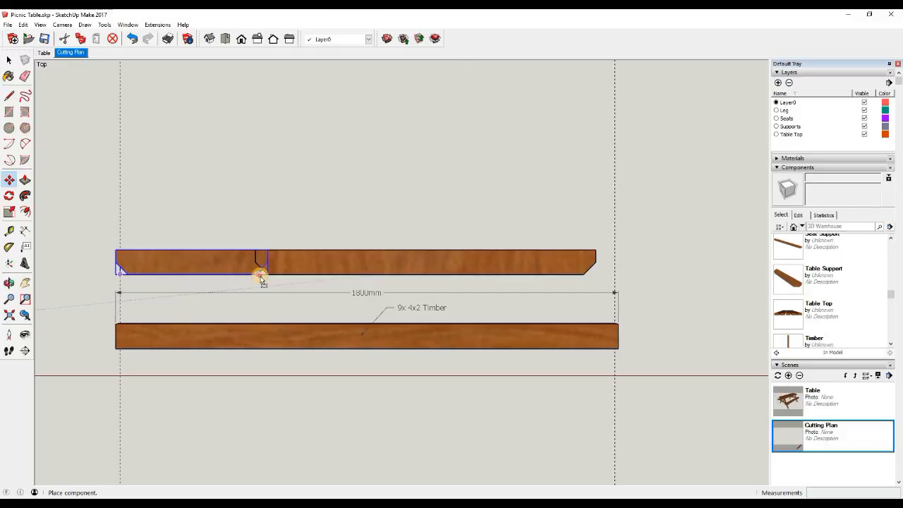
click(260, 277)
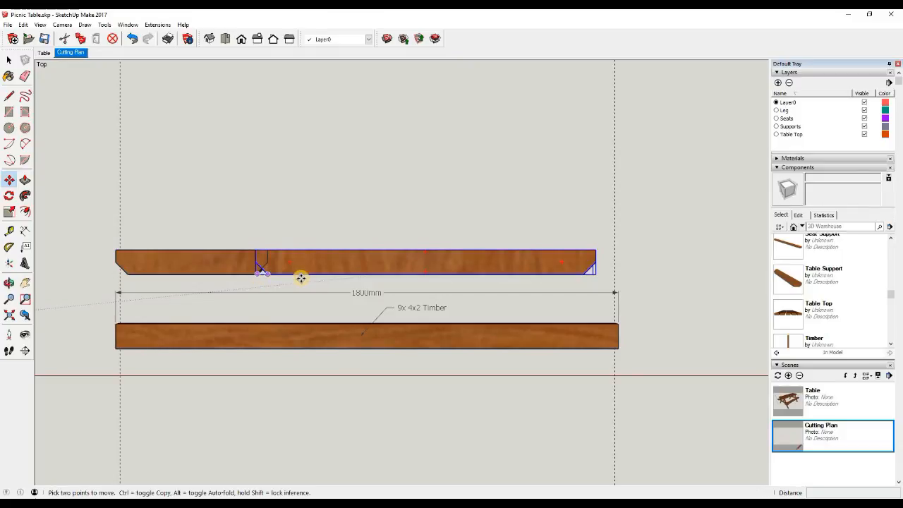
- Move the Seat Support about 53 mm along the red axis, clear of the Table Support's right end
scroll(300, 277, up, 3)
scroll(299, 278, up, 1)
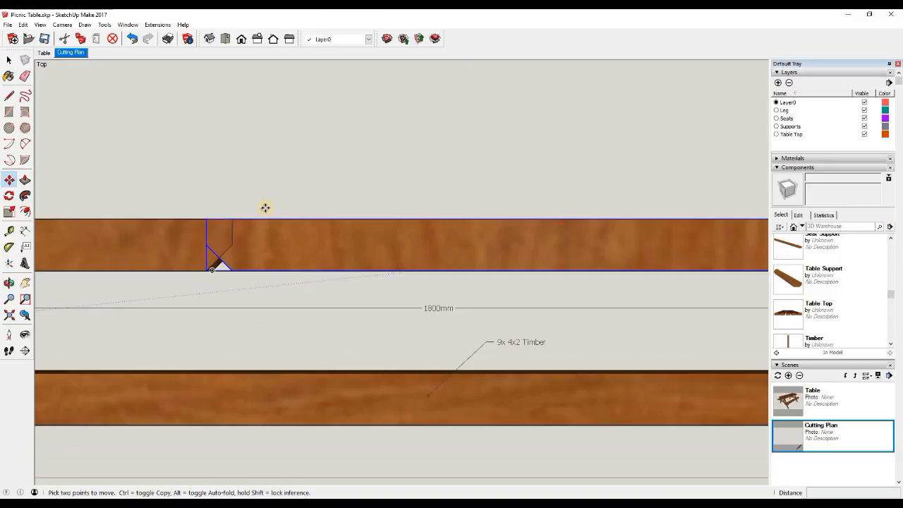
click(262, 197)
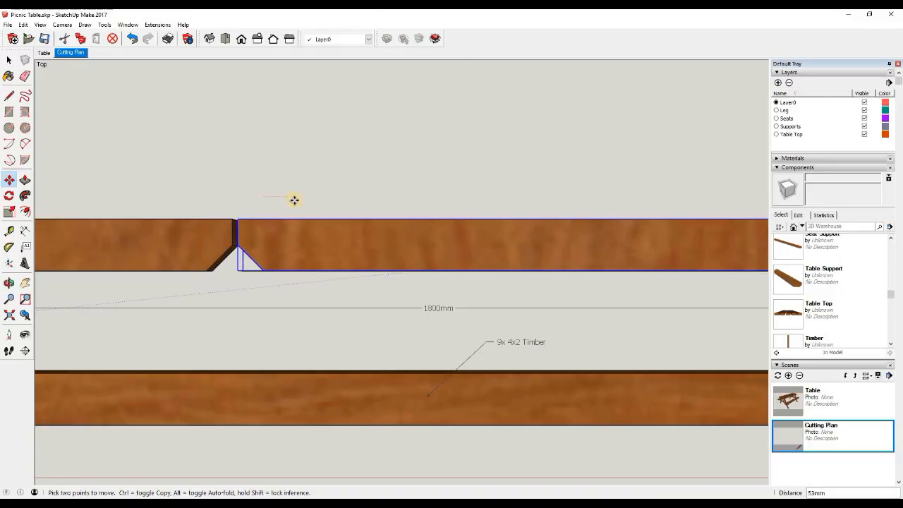
click(292, 201)
scroll(282, 200, down, 1)
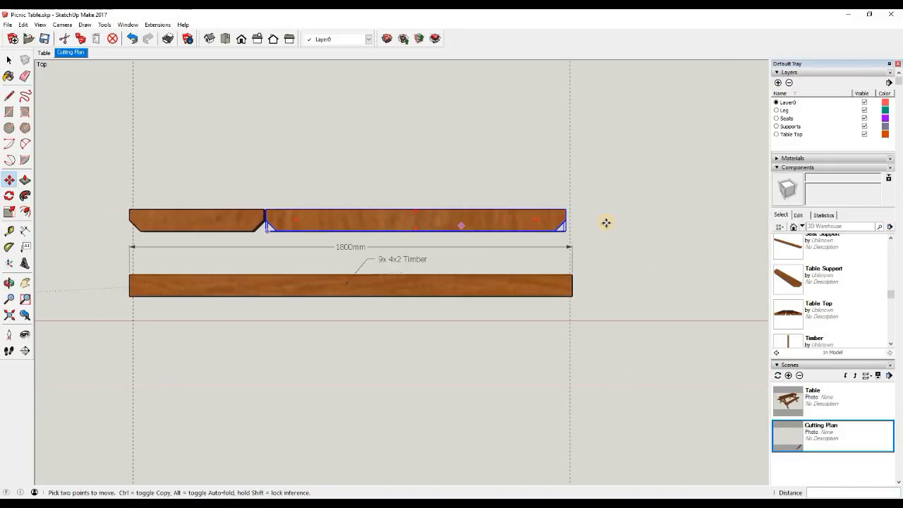
- Move the Seat Support further along the red axis so its right end meets the guide at the Timber board's right end
scroll(560, 236, up, 3)
scroll(564, 206, down, 2)
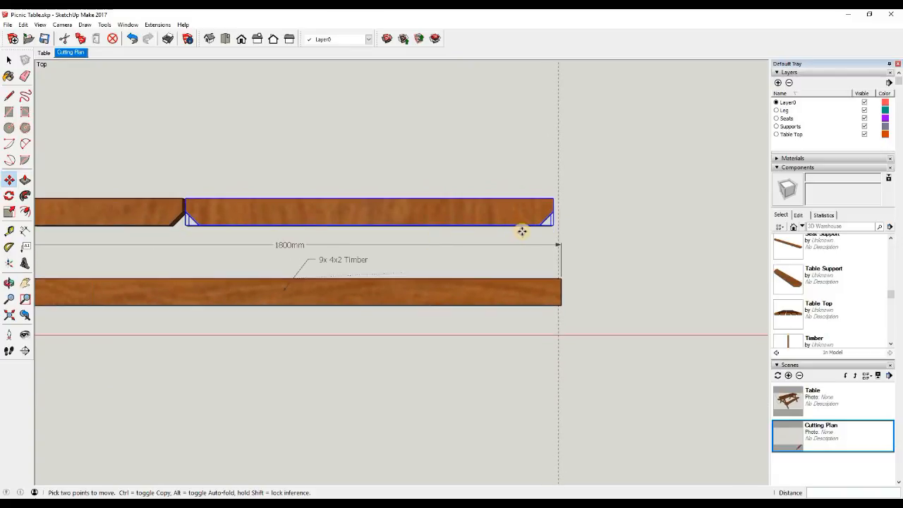
scroll(522, 231, down, 1)
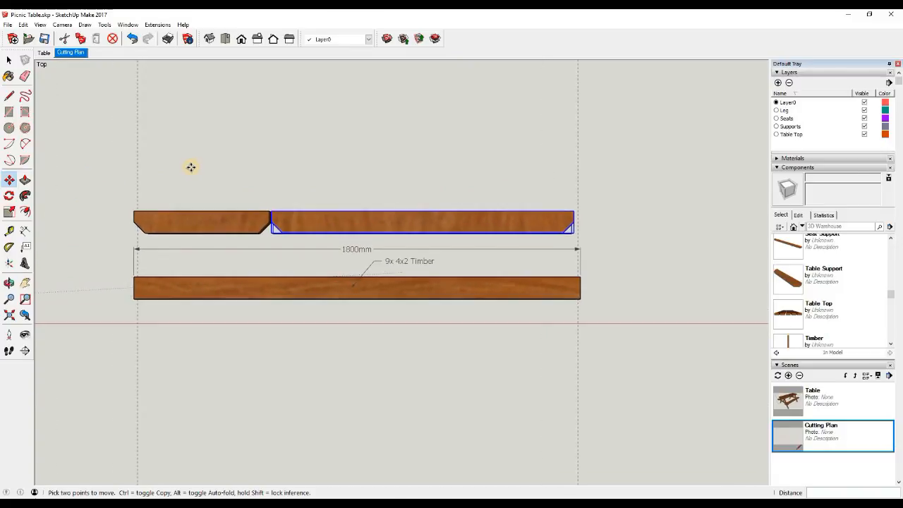
scroll(593, 233, up, 2)
scroll(559, 221, up, 3)
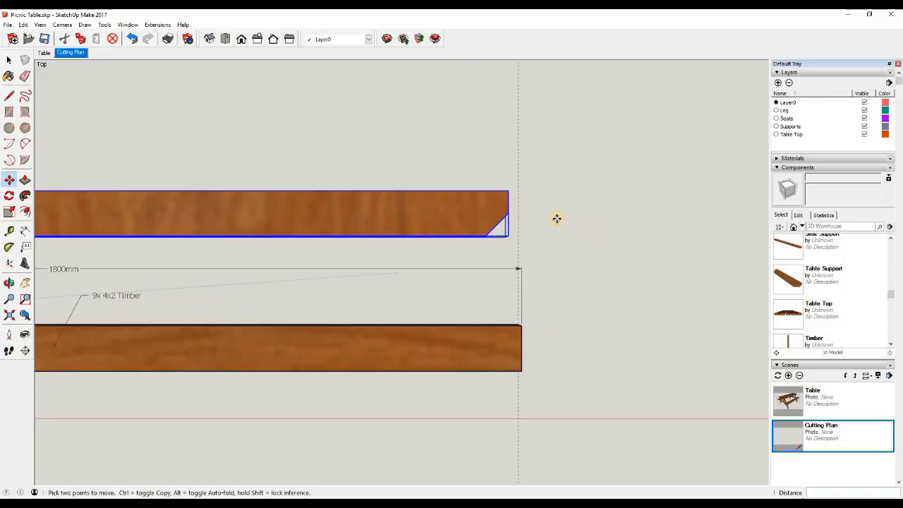
click(496, 183)
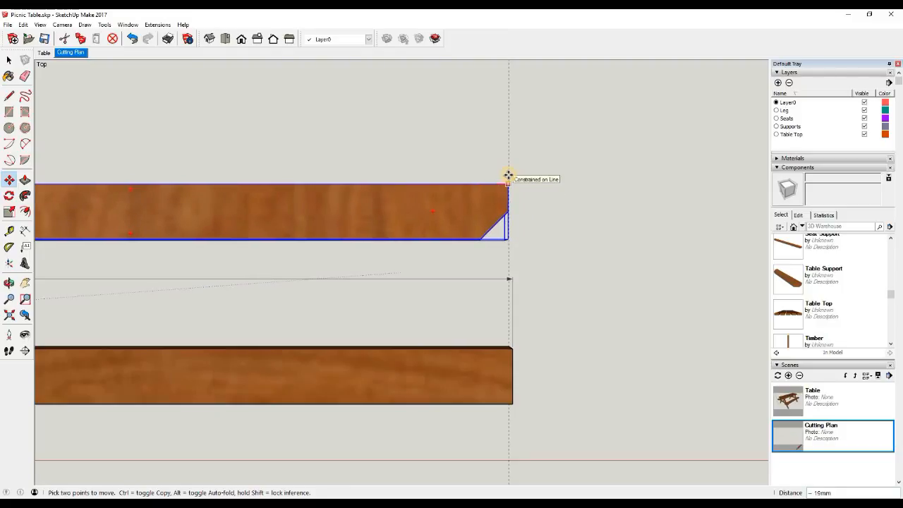
click(508, 176)
scroll(520, 212, down, 3)
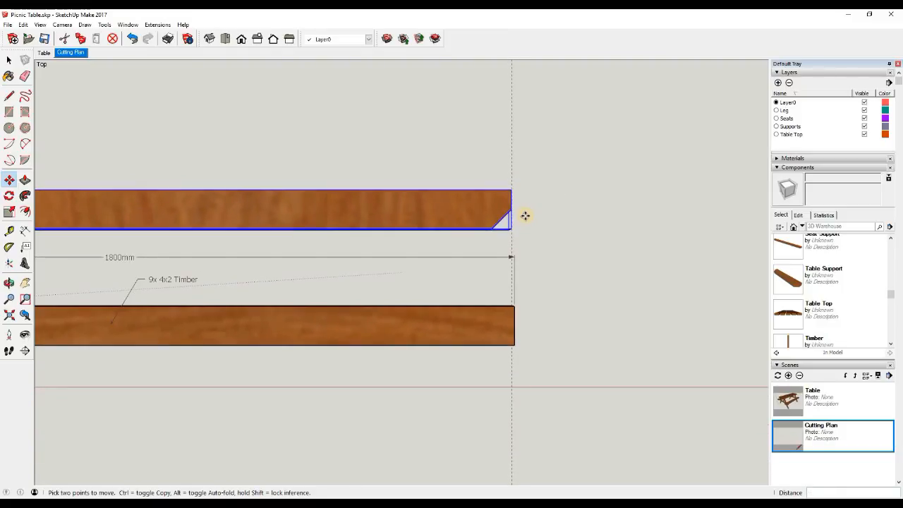
scroll(525, 215, down, 3)
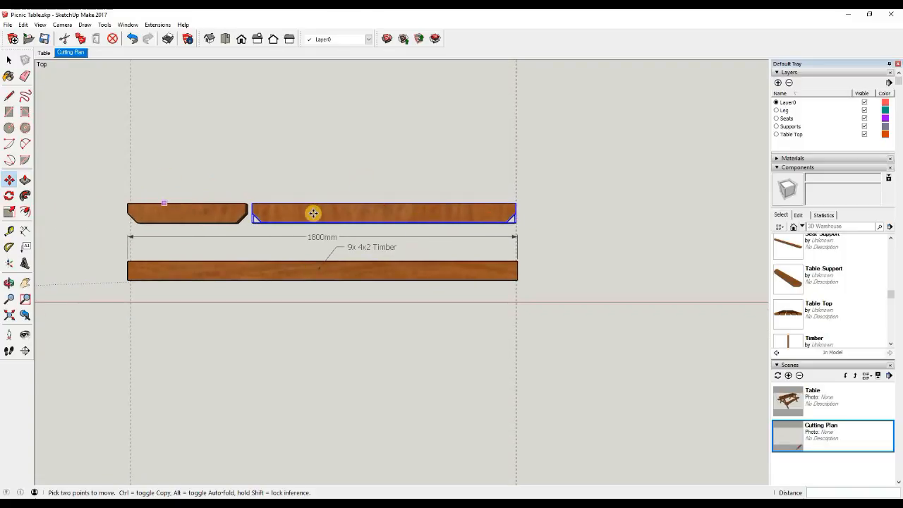
- Dimension the Table Support's length between its upper corners, placing the dimension line above the board
click(26, 232)
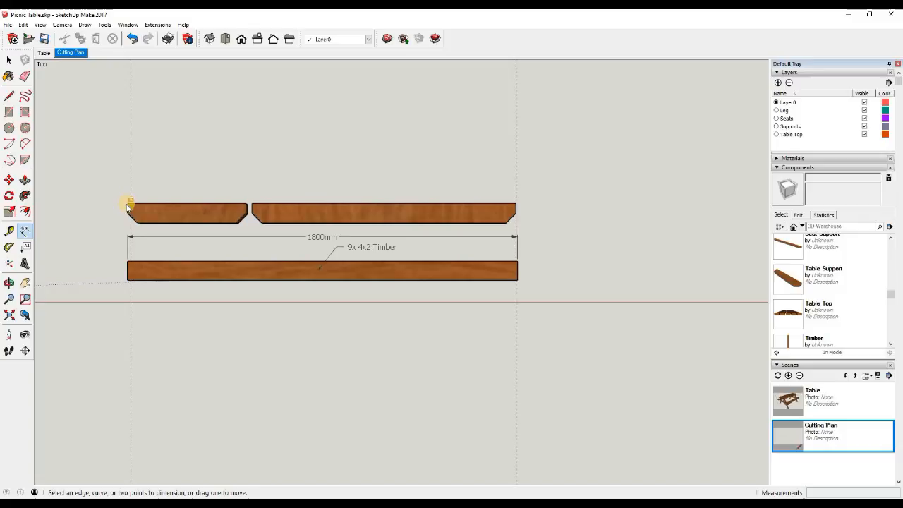
click(127, 203)
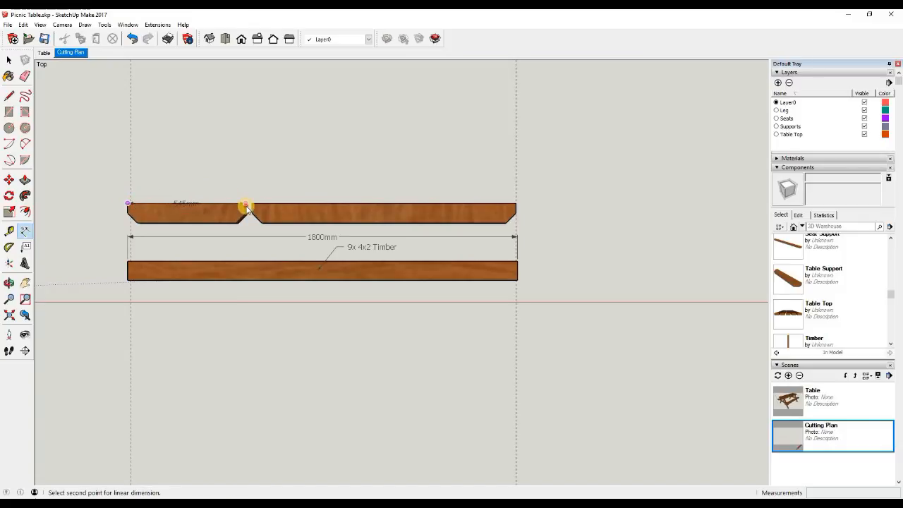
click(245, 203)
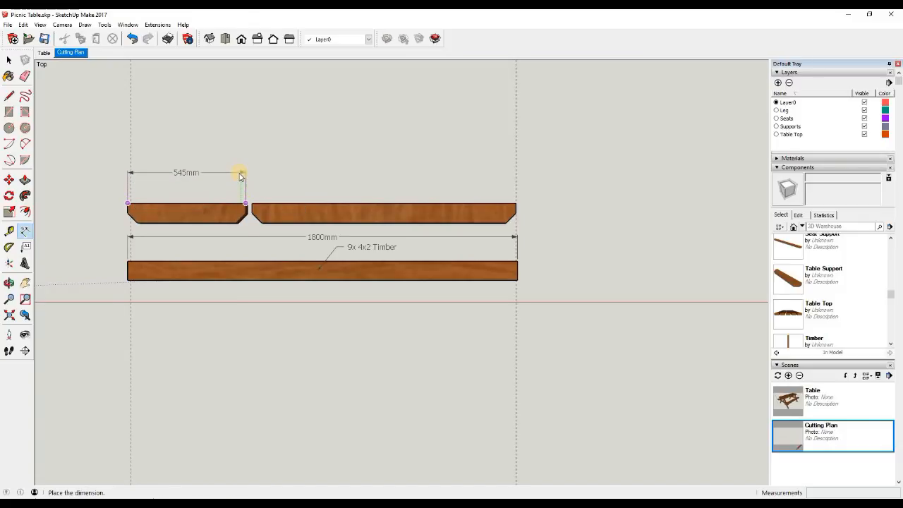
click(240, 175)
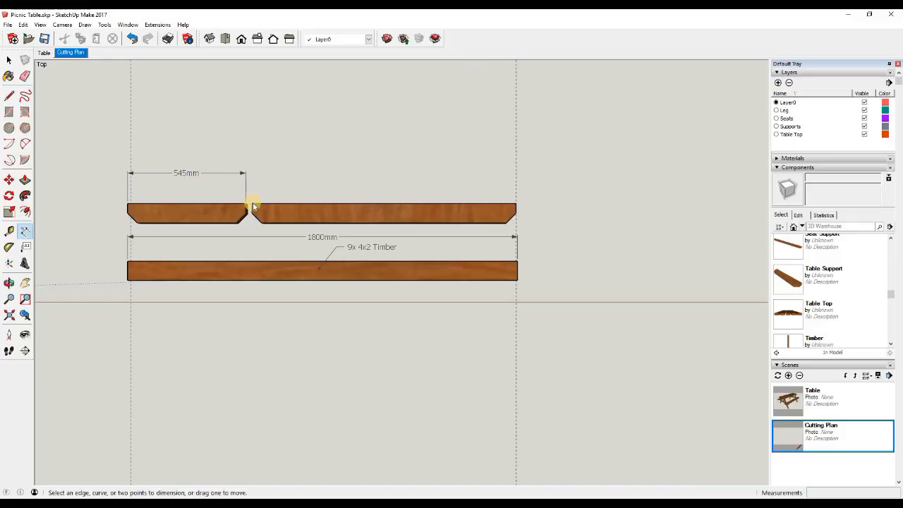
- Dimension the Seat Support's length between its upper corners, with the dimension line level with the Table Support's
click(252, 204)
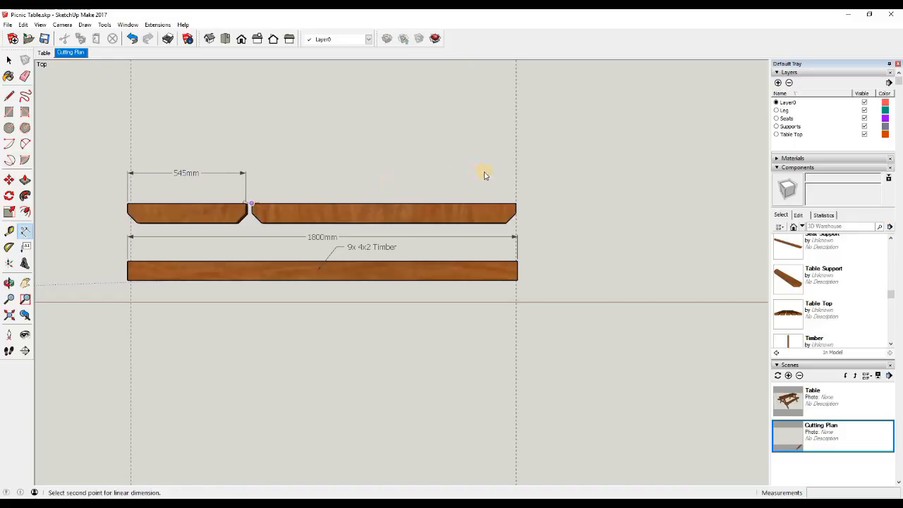
click(515, 204)
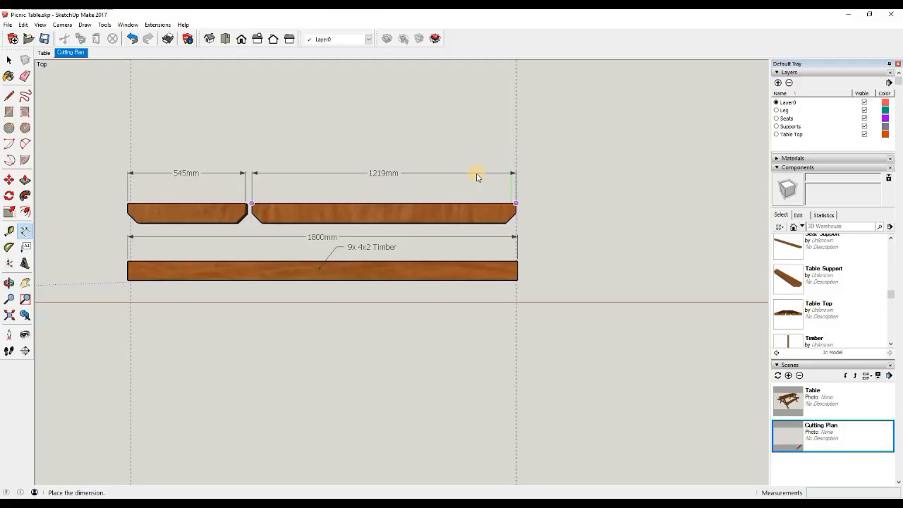
click(477, 177)
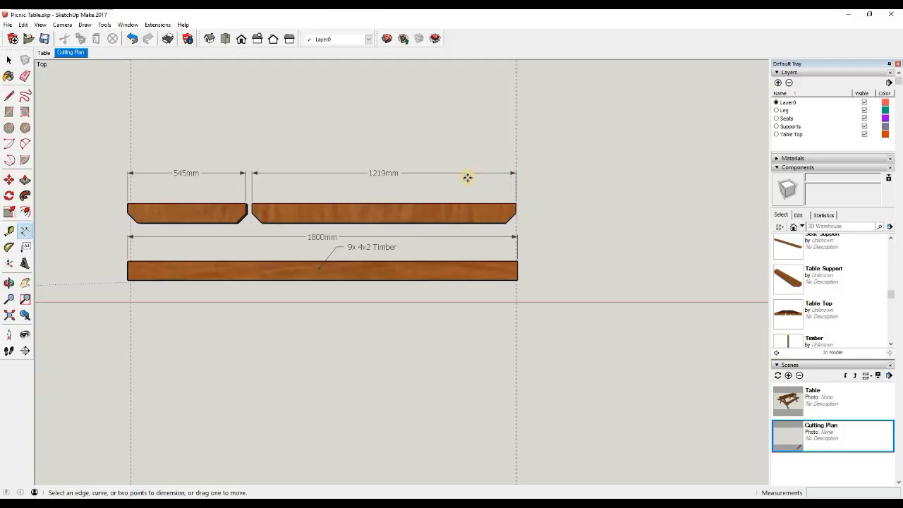
- Attach a leader text reading "2x Table Support" to the Table Support, placed between the board and its dimension line
click(26, 249)
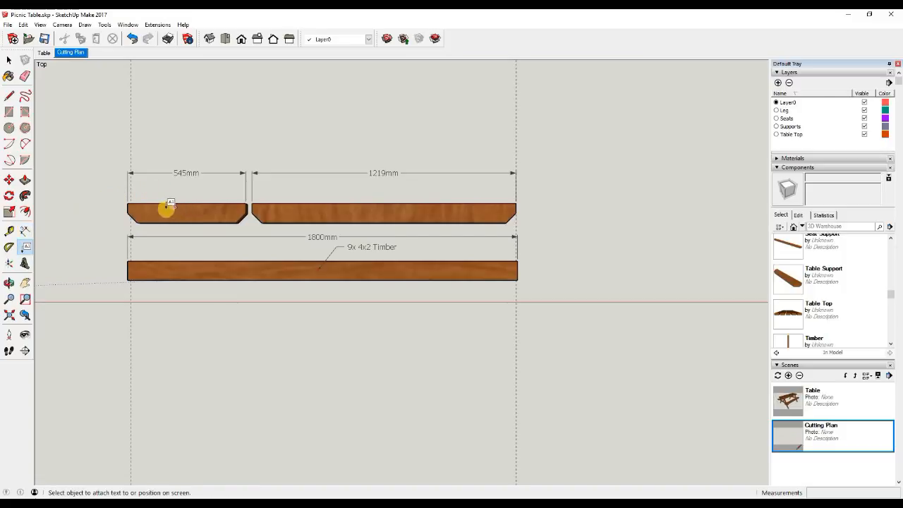
click(160, 211)
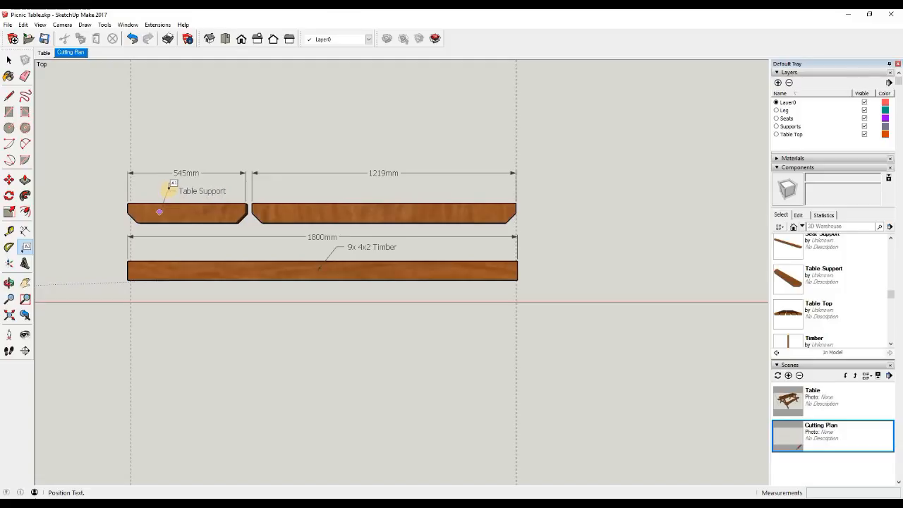
click(170, 186)
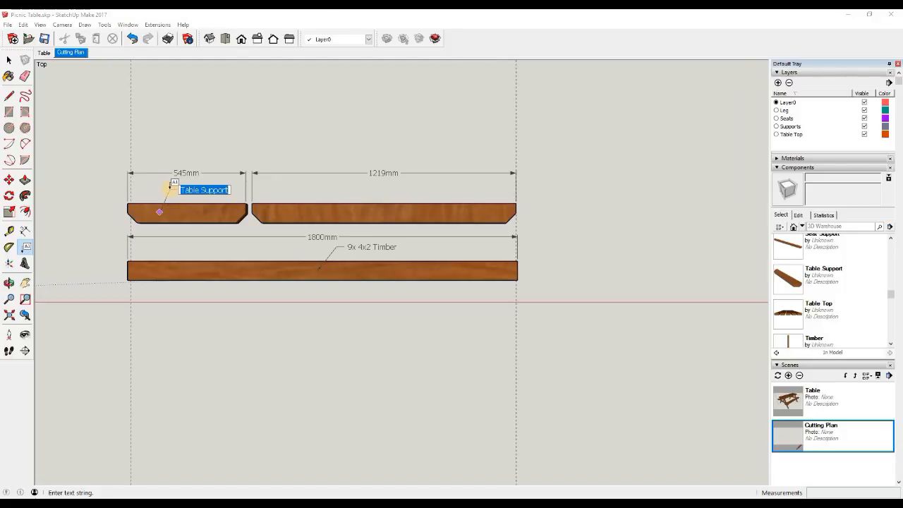
key(Left)
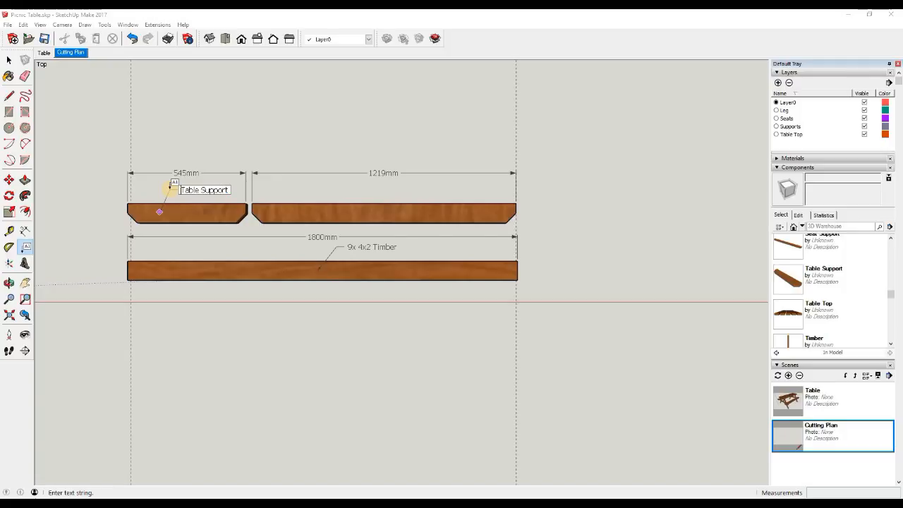
text(2x)
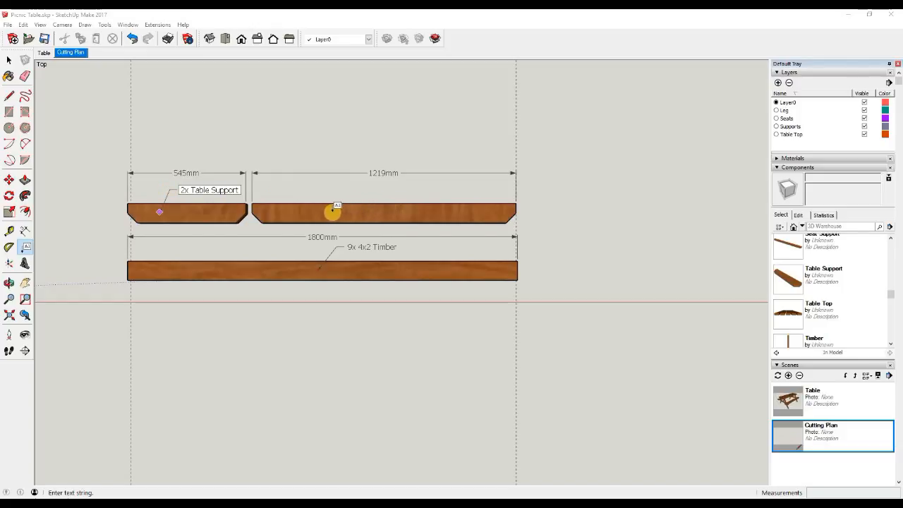
click(330, 212)
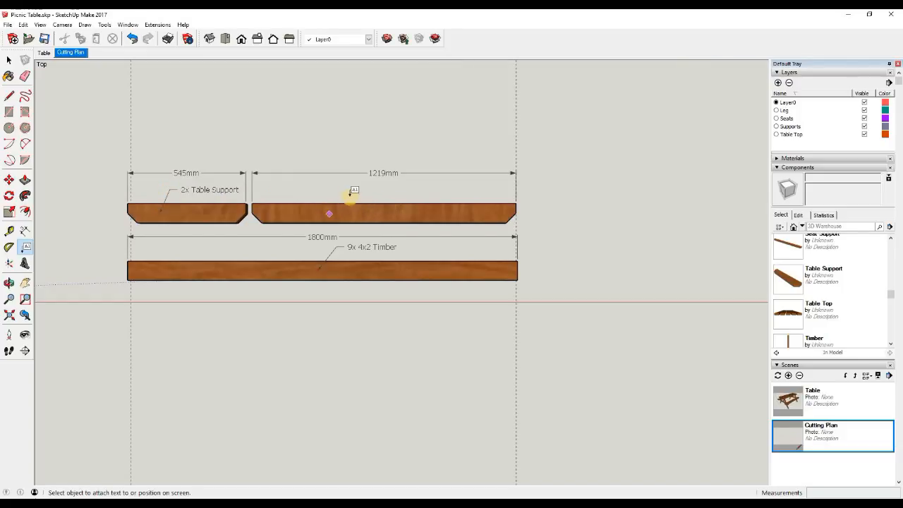
- Attach a leader text reading "2x Seat Support" to the Seat Support, placed between the board and its dimension line
click(328, 213)
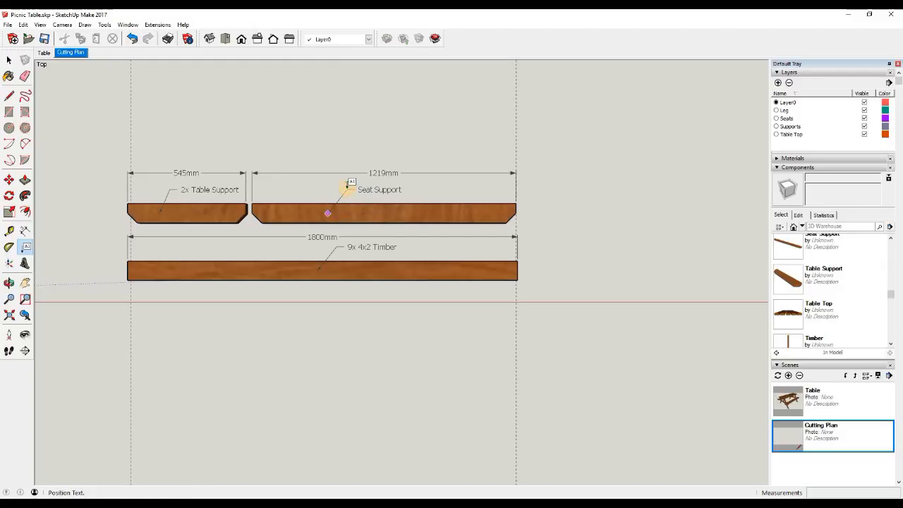
click(348, 186)
key(Left)
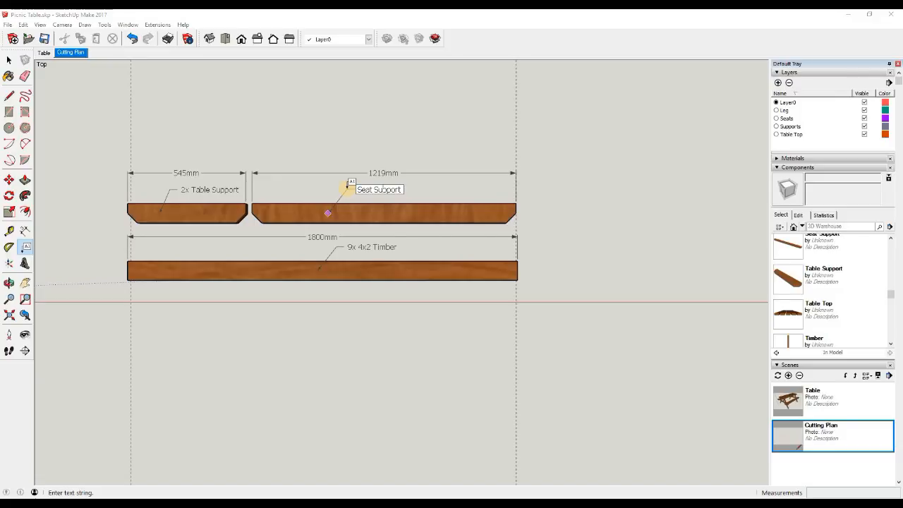
text(2x)
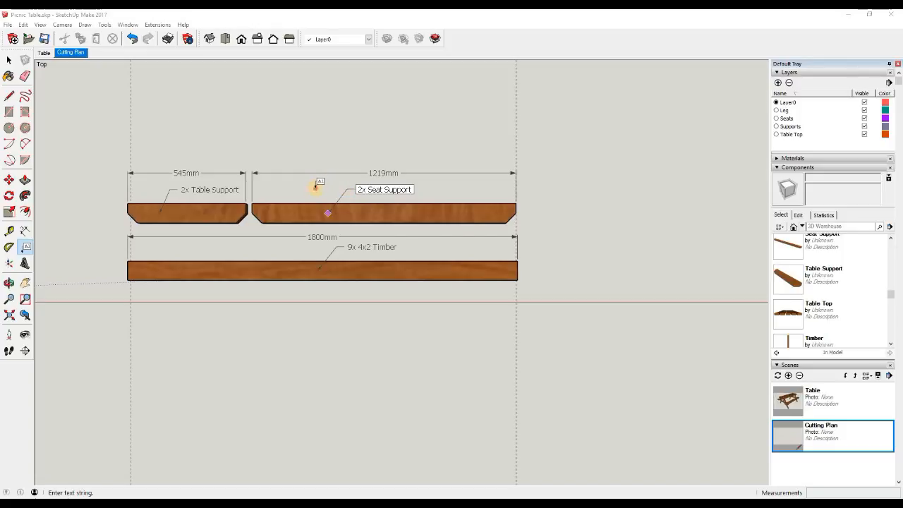
click(316, 185)
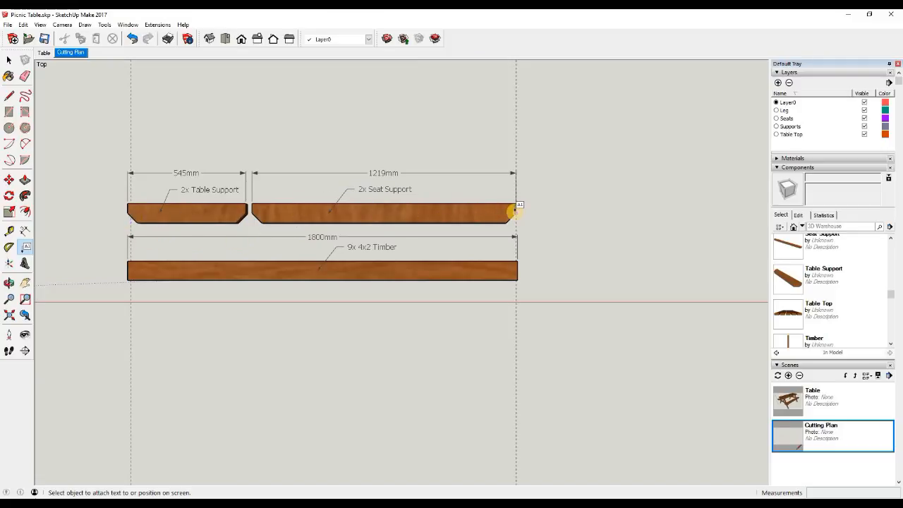
key(ctrl+z)
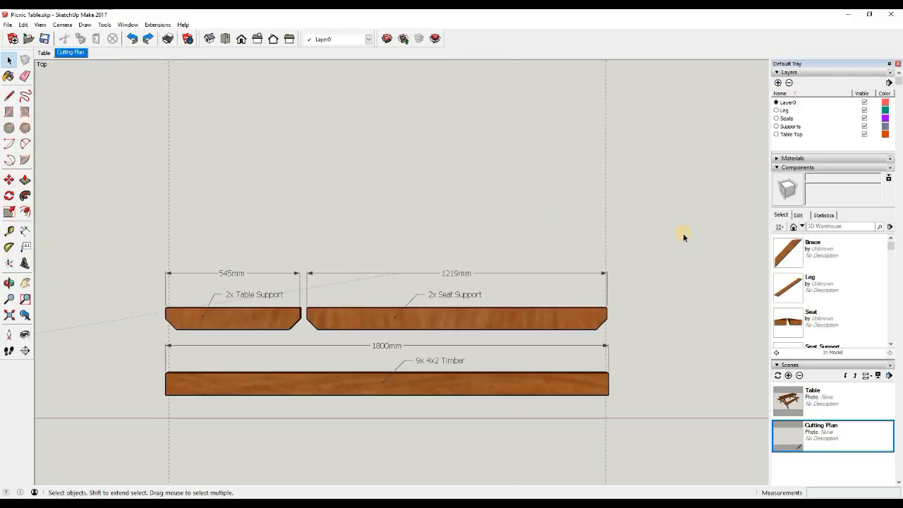
- Insert the Leg component above the Table Support, near the left guide
click(795, 289)
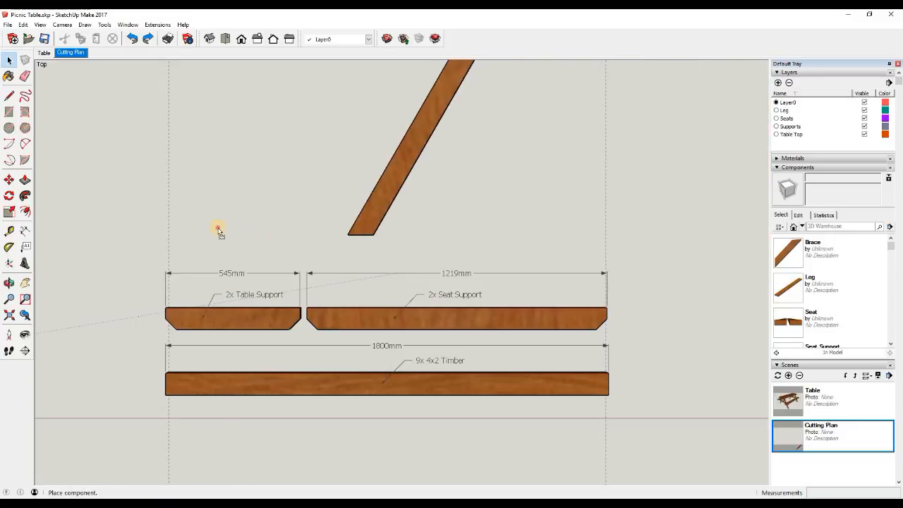
click(182, 248)
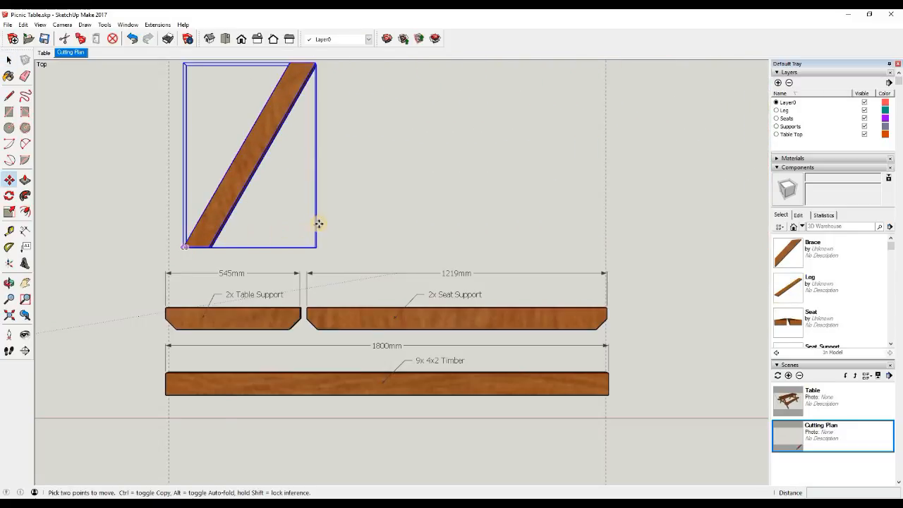
mouse_move(388, 213)
shift+middle_down()
mouse_move(401, 235)
mouse_move(383, 221)
shift+middle_up()
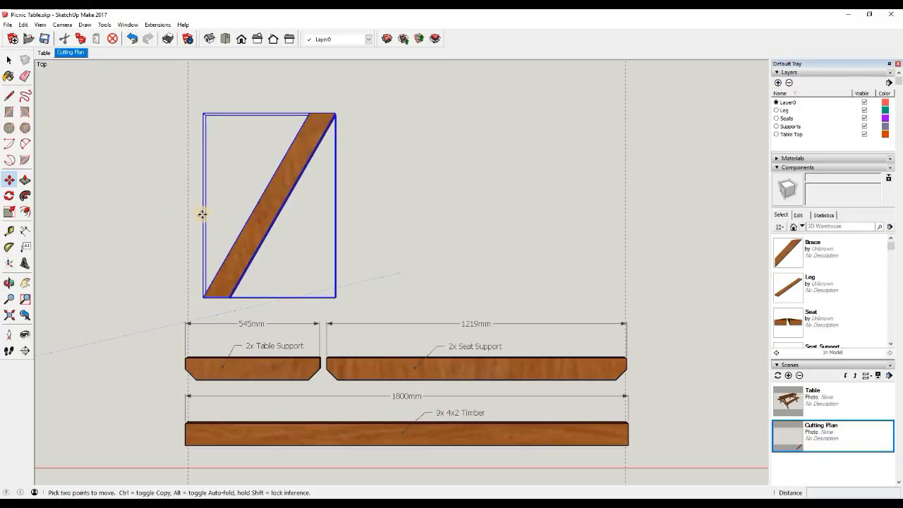
- Rotate the Leg 60° about its lower corner so its long edge lies along the red axis
click(9, 196)
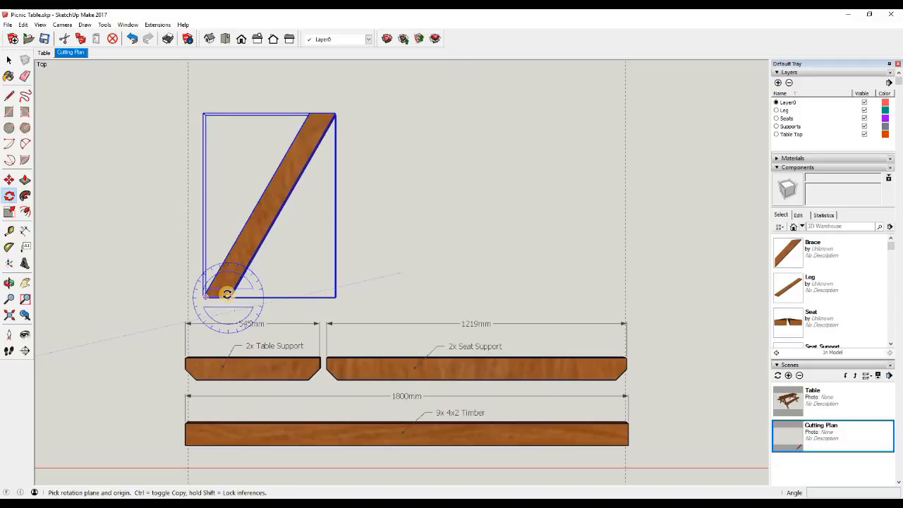
click(227, 296)
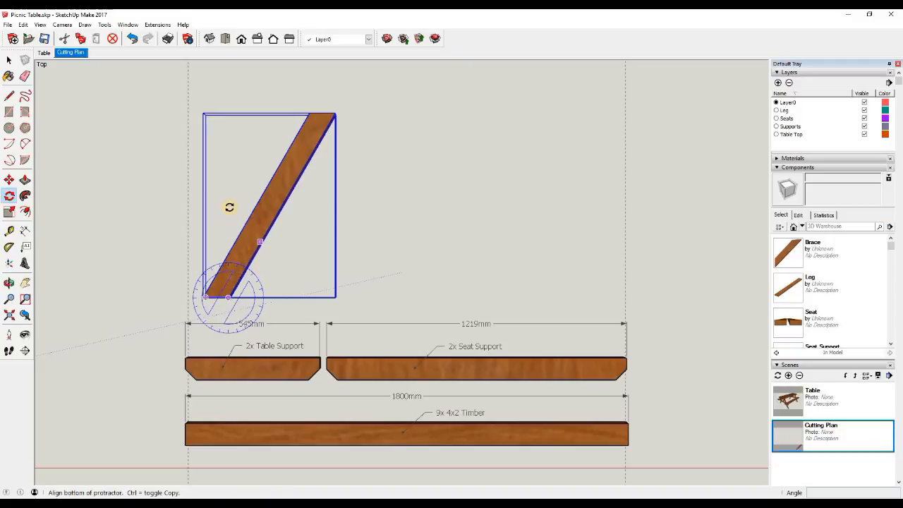
click(283, 206)
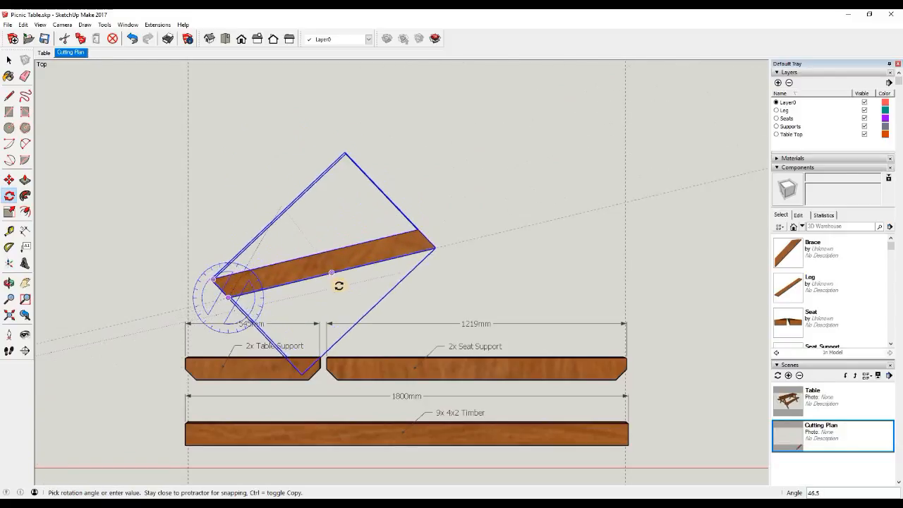
click(338, 298)
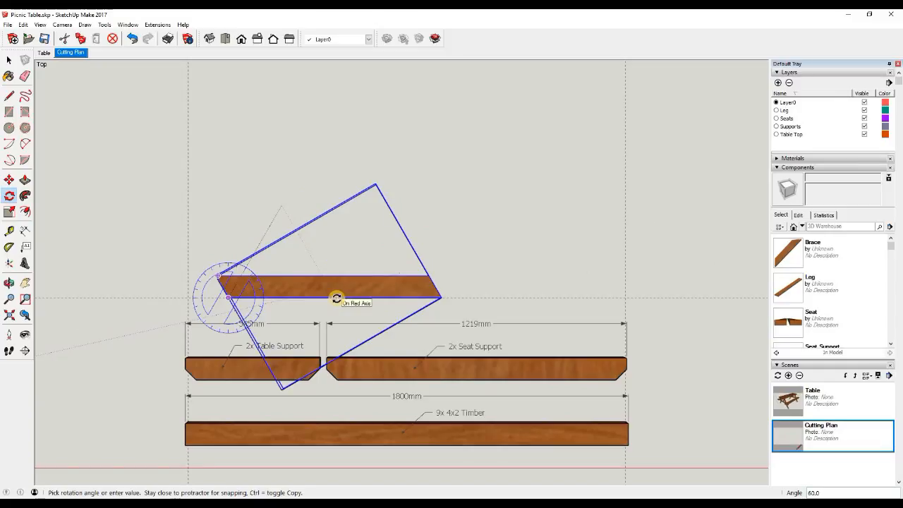
click(336, 298)
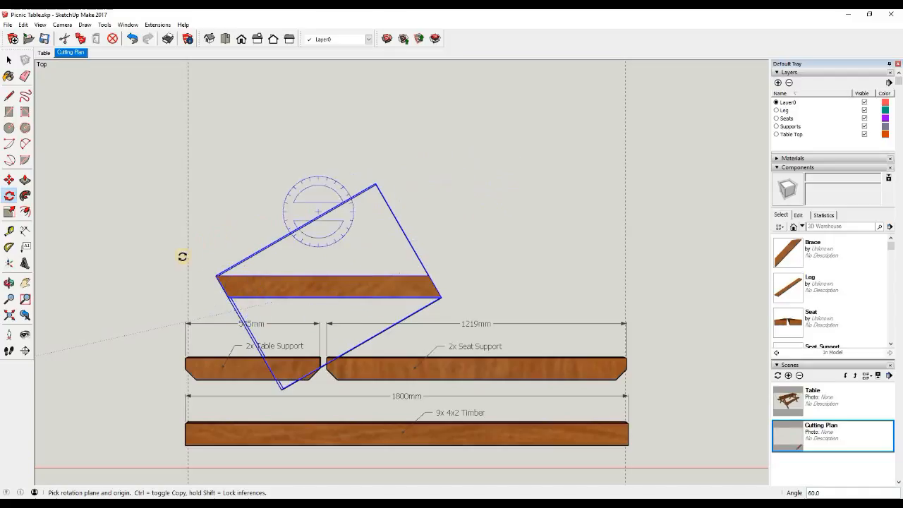
- Move the Leg along its length by about 124 mm so its pointed end corner meets the left guide
shift+middle_drag(181, 267, 294, 264)
middle_drag(346, 272, 474, 161)
scroll(347, 341, up, 3)
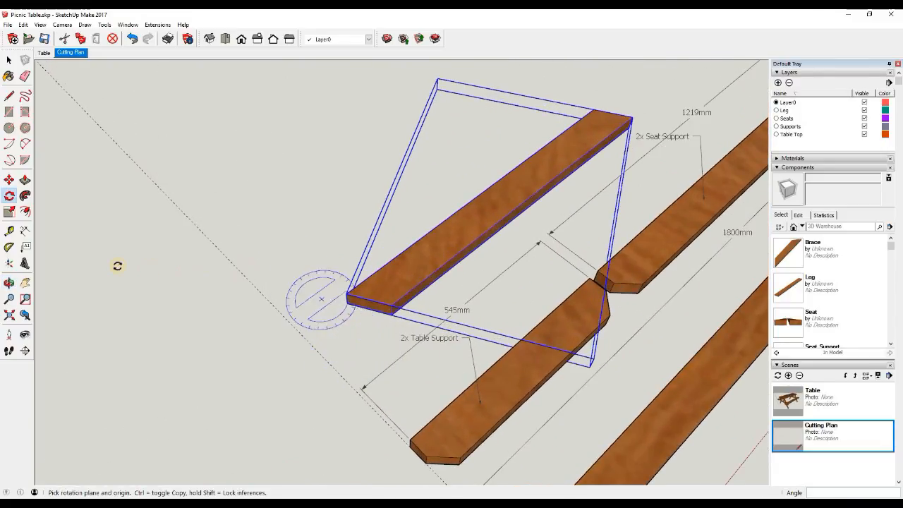
click(10, 180)
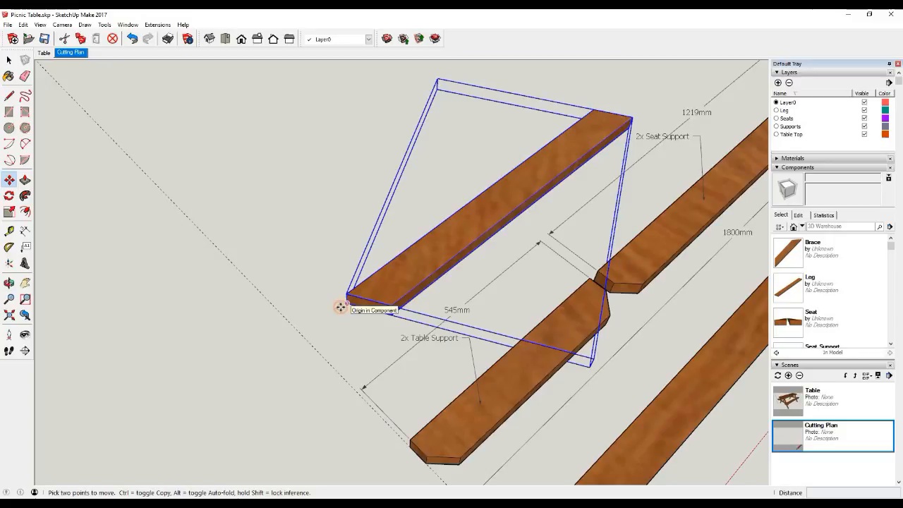
click(342, 310)
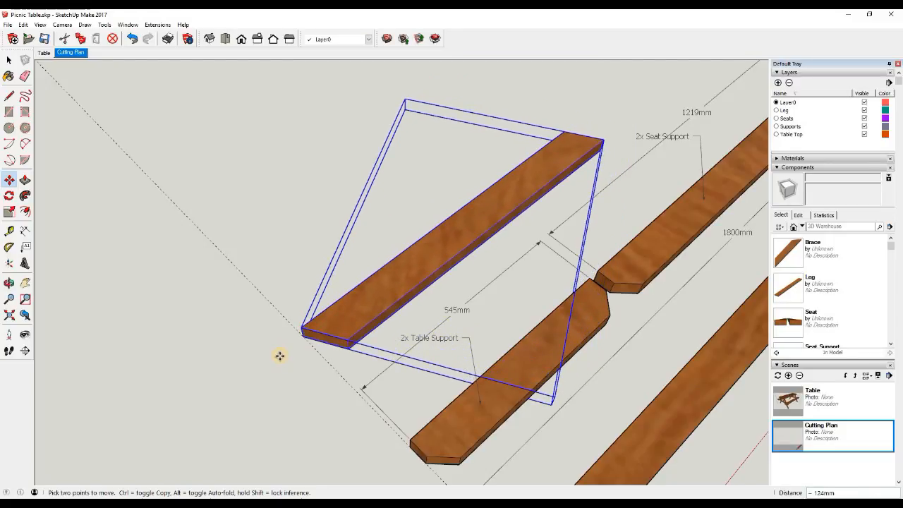
- In top view, copy the Leg about 881 mm along the red axis, end to end with the original
scroll(282, 350, down, 5)
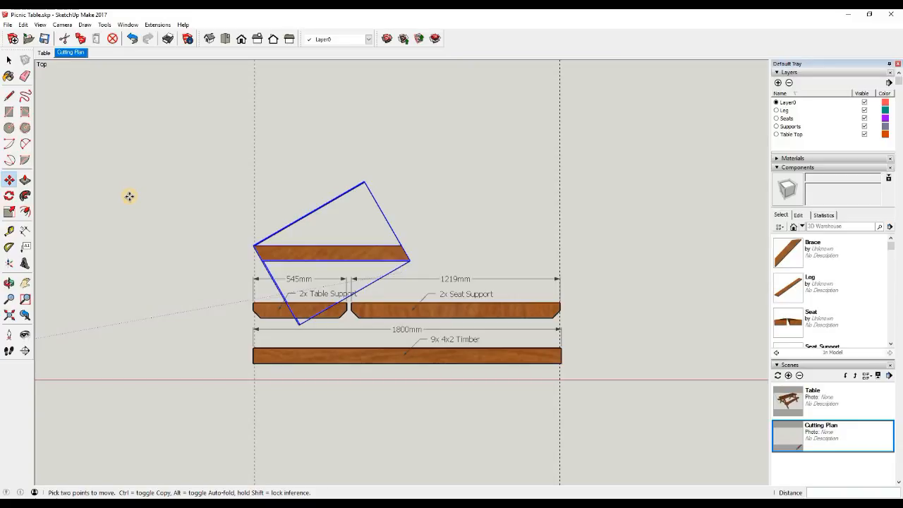
click(291, 194)
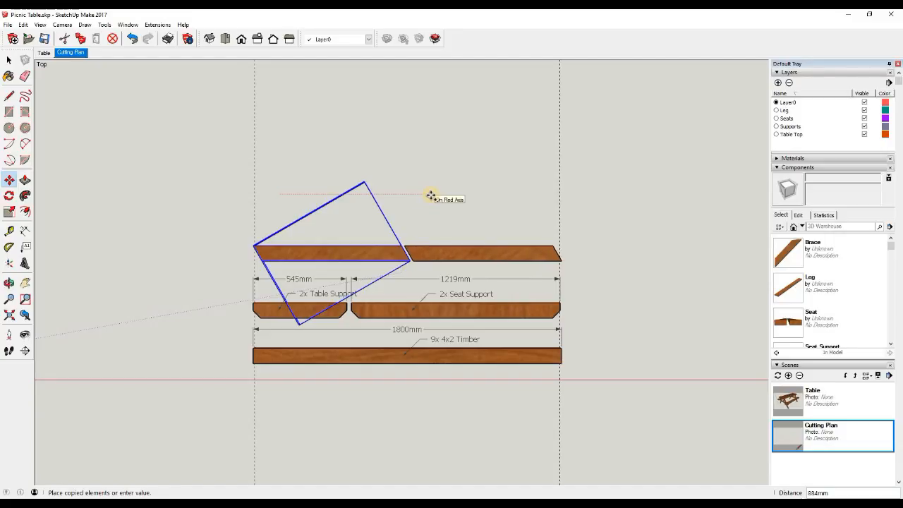
click(429, 195)
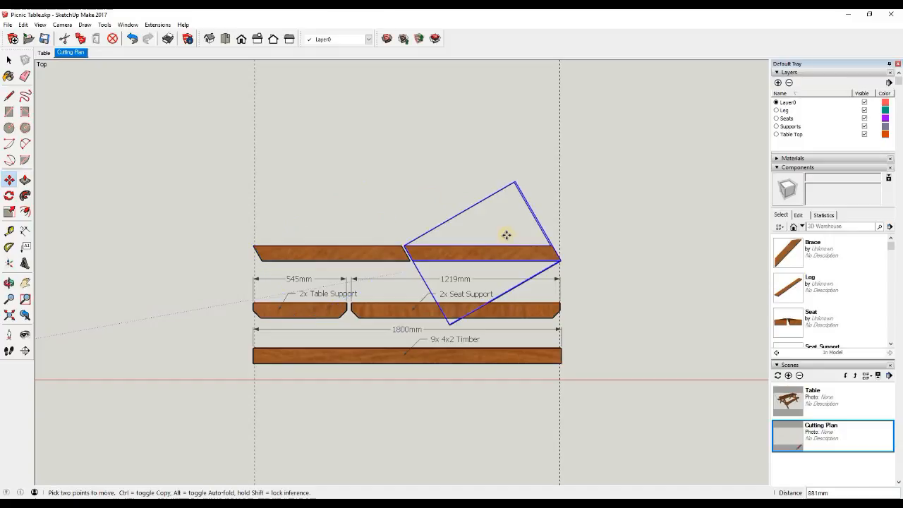
- Move the copied Leg by its pointed end corner about 2 mm onto the right guide
scroll(578, 266, up, 5)
middle_drag(452, 278, 492, 278)
key(m)
middle_drag(657, 273, 138, 151)
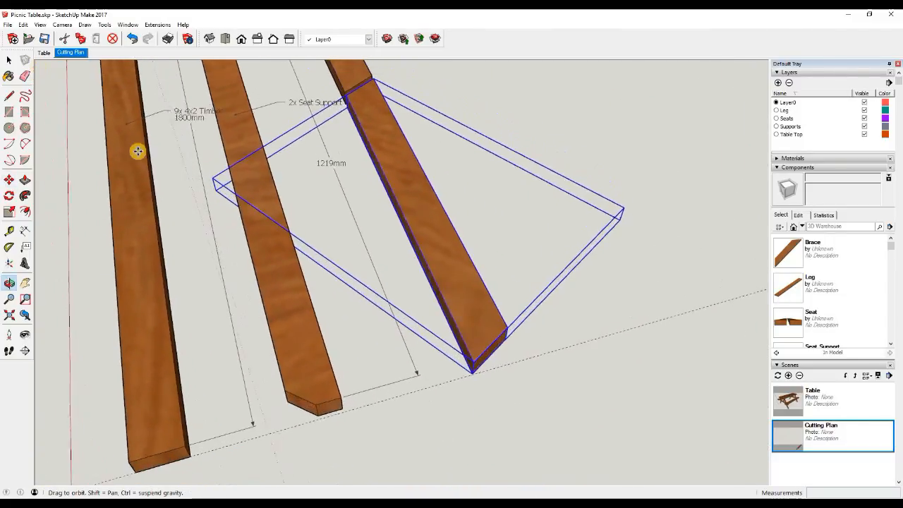
scroll(504, 373, up, 6)
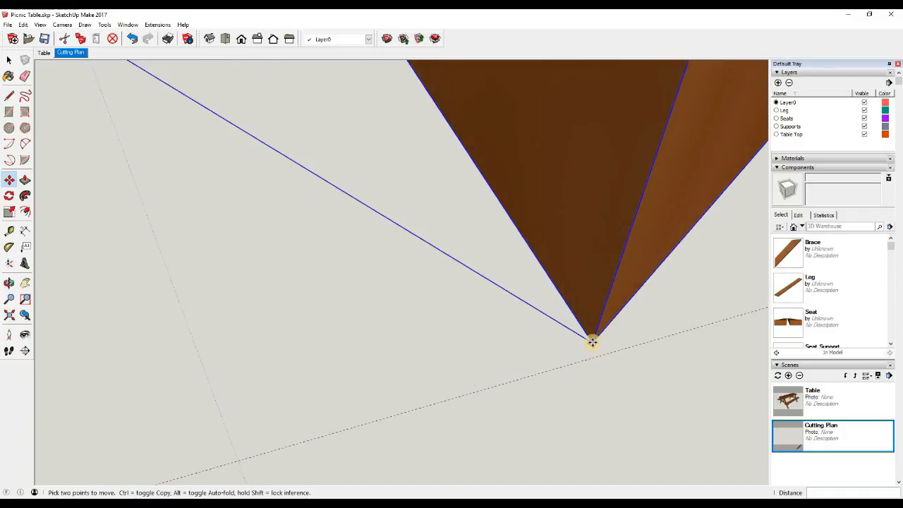
click(593, 342)
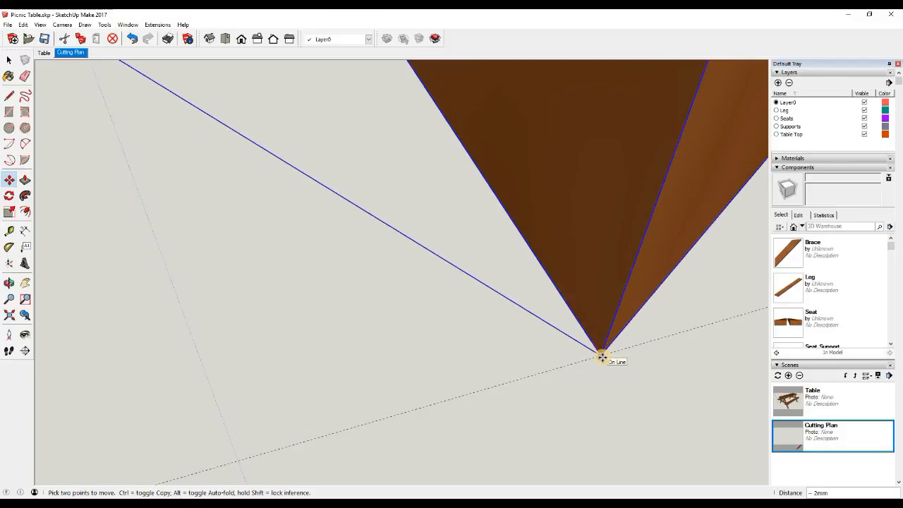
click(600, 354)
scroll(595, 373, down, 5)
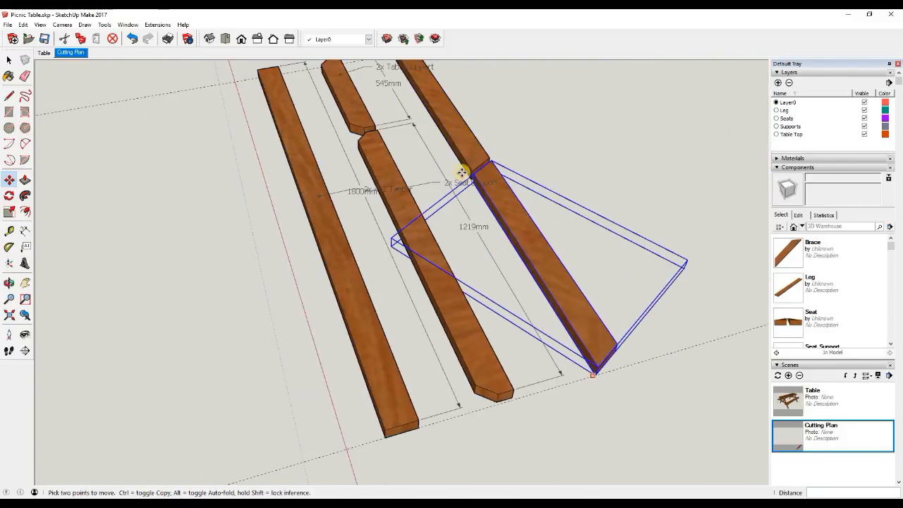
- Return to top view and attach a leader text reading "4x Leg" to the first Leg, placed above the board
scroll(444, 215, up, 4)
middle_drag(445, 215, 655, 243)
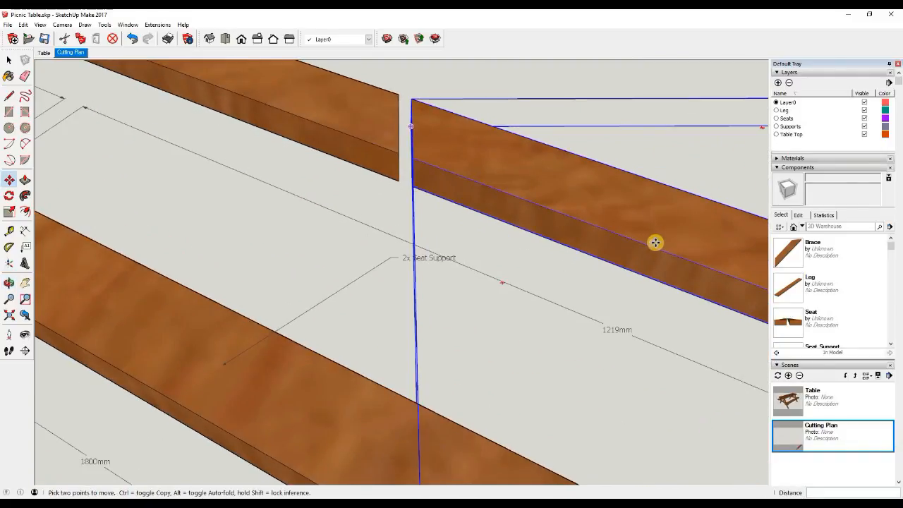
scroll(615, 232, down, 3)
scroll(587, 225, down, 3)
middle_drag(406, 246, 215, 172)
middle_drag(709, 373, 678, 296)
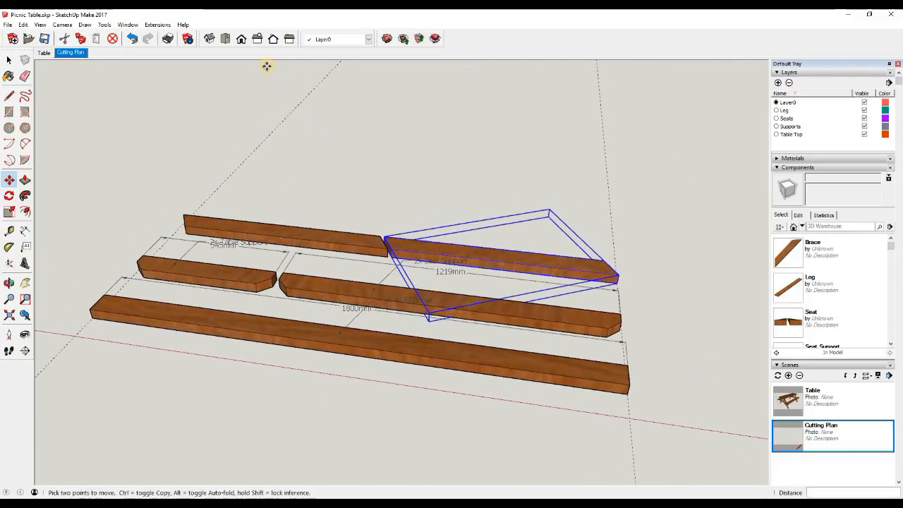
click(229, 39)
click(26, 246)
click(264, 243)
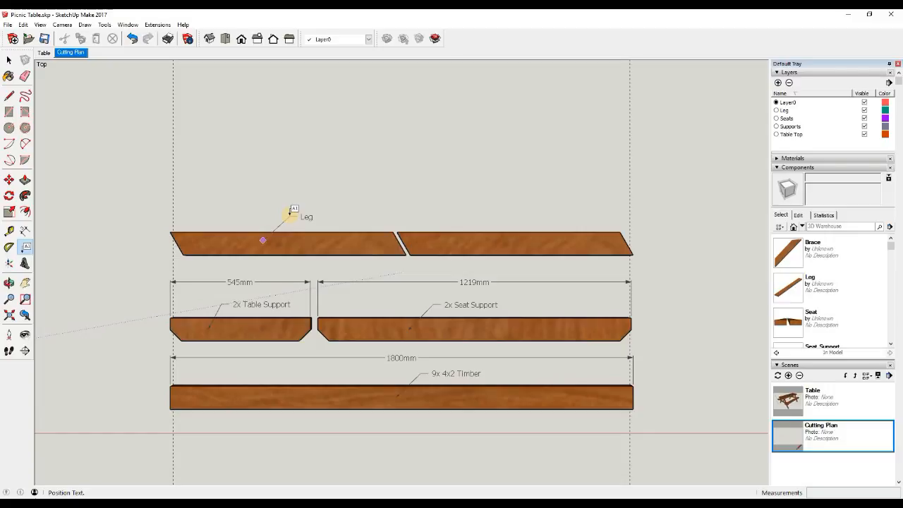
click(290, 214)
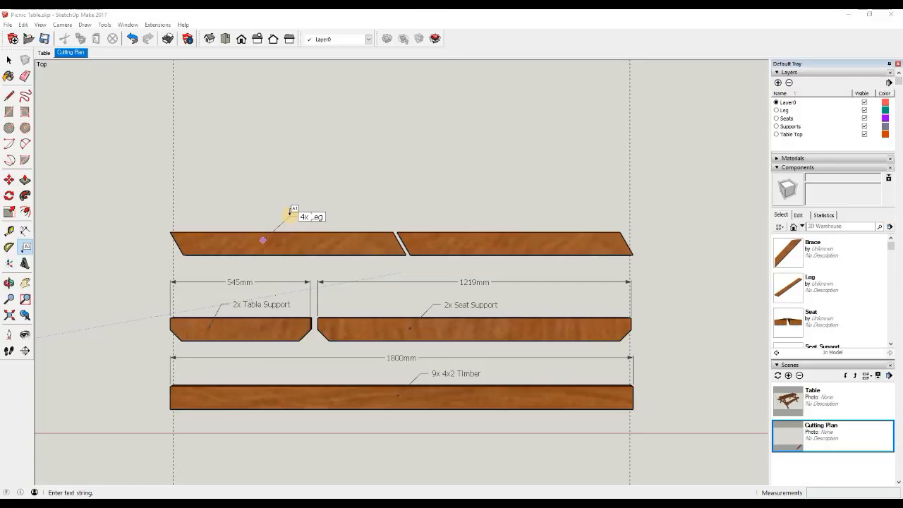
click(281, 201)
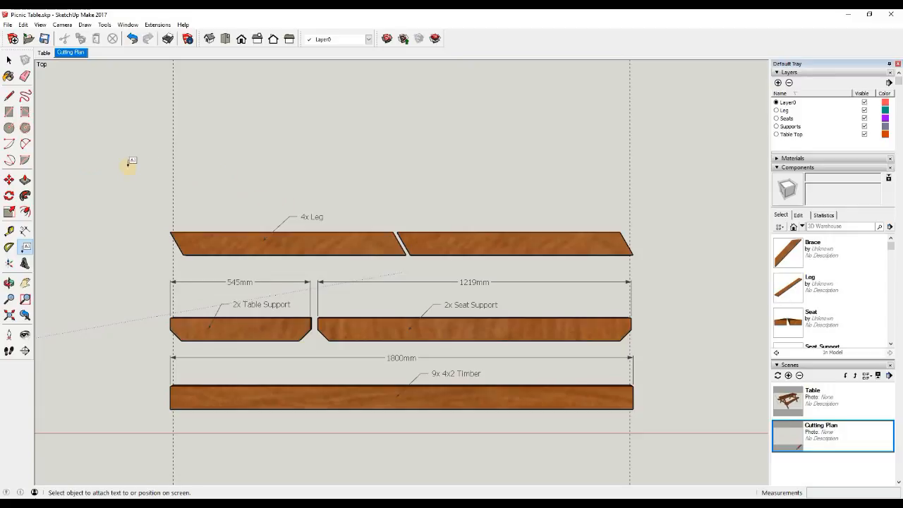
- Dimension the first Leg's upper edge between its corners, placing the dimension line above the label
click(24, 230)
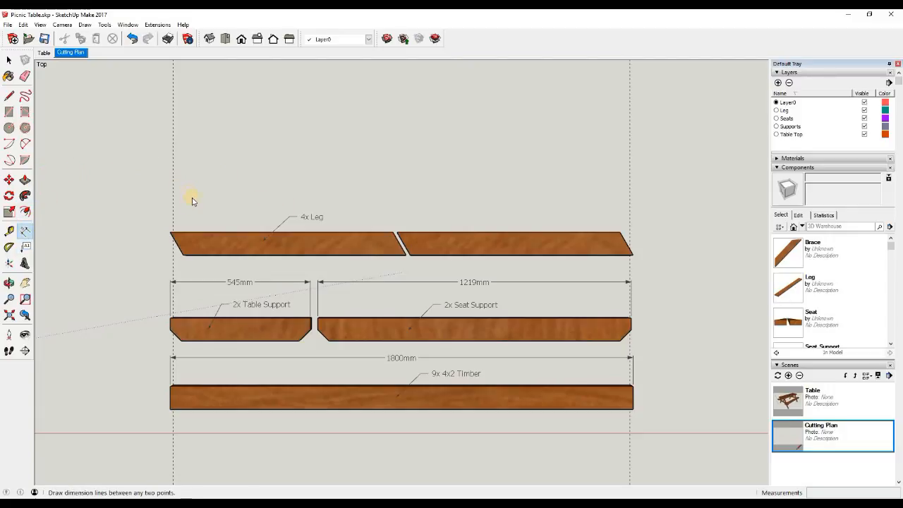
click(170, 231)
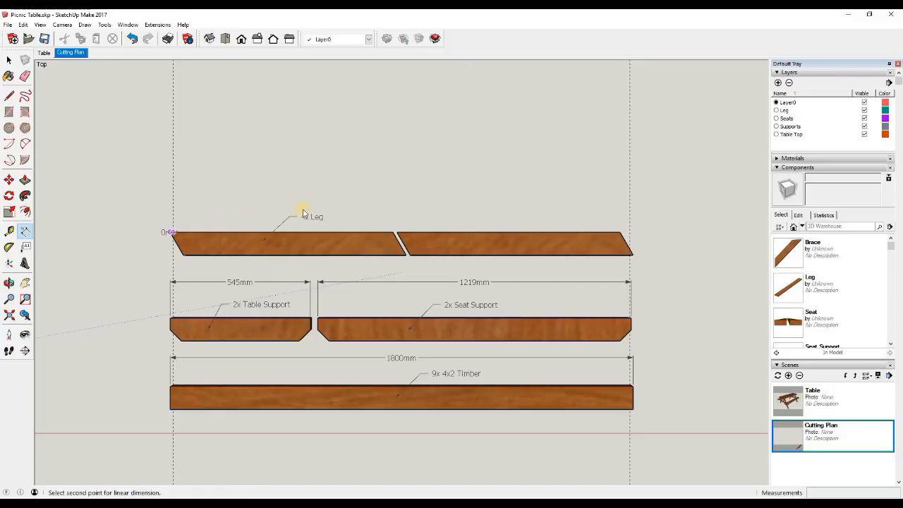
click(392, 232)
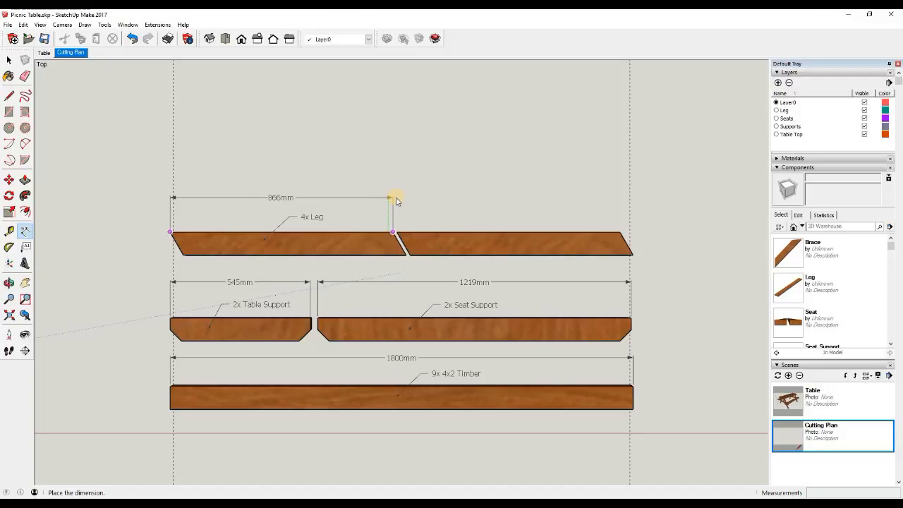
click(396, 201)
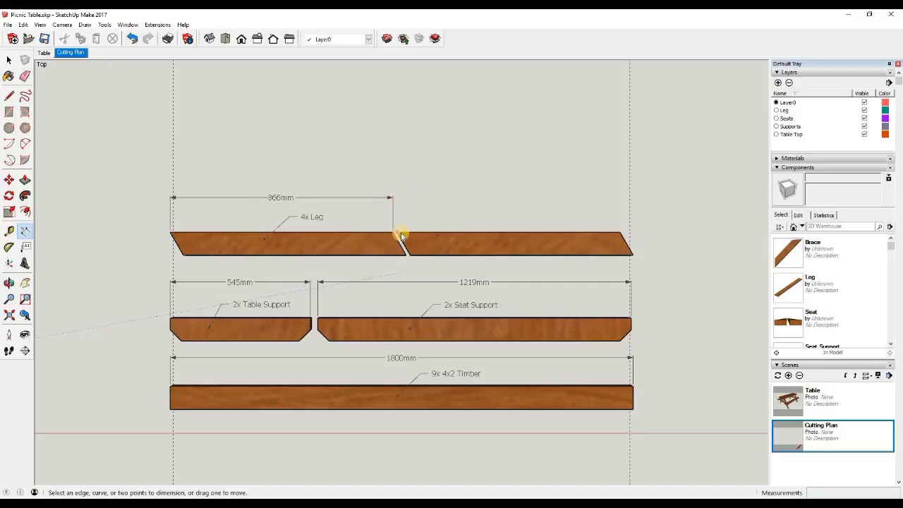
- Dimension the second Leg's upper edge between its corners, with the dimension line level with the first Leg's
click(441, 230)
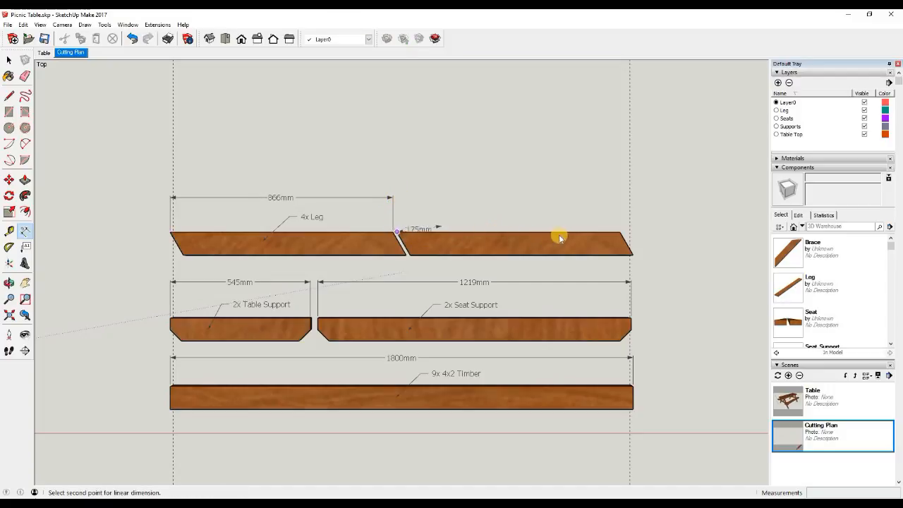
click(619, 232)
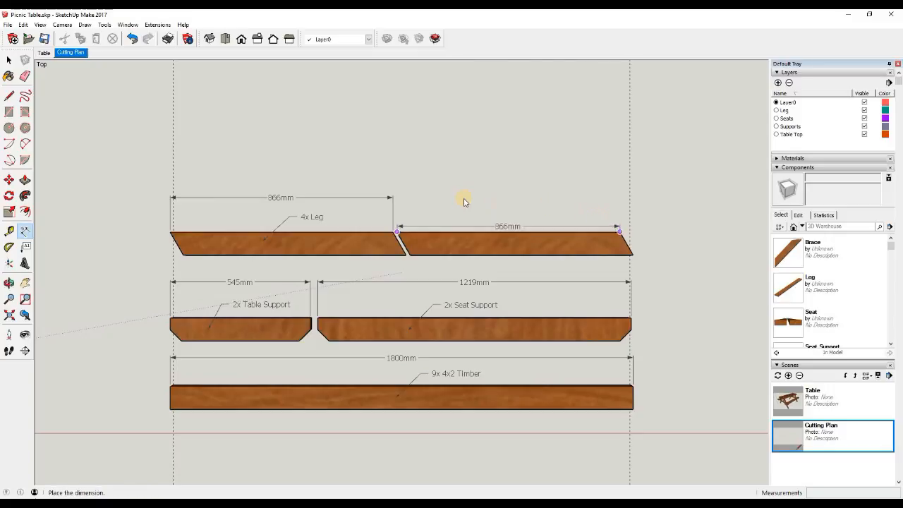
click(414, 214)
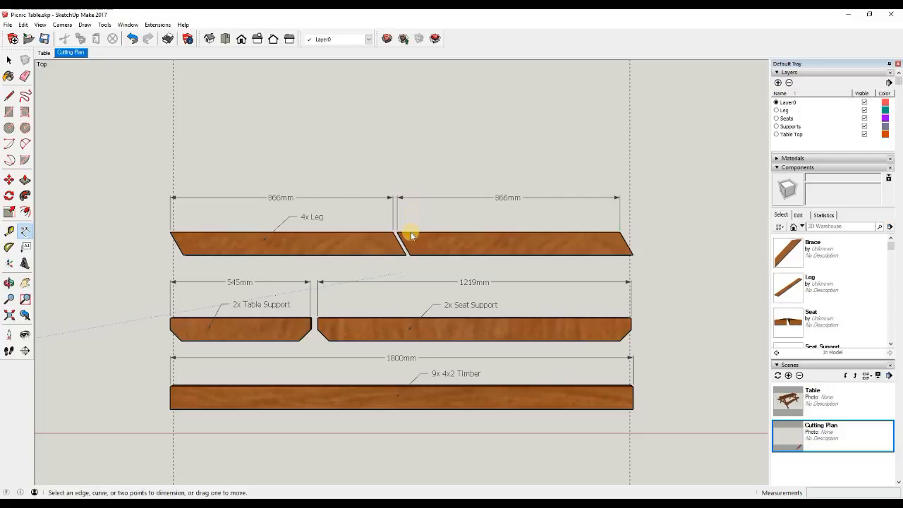
- Insert the Brace component above the first Leg's dimension, near the left guide
click(792, 252)
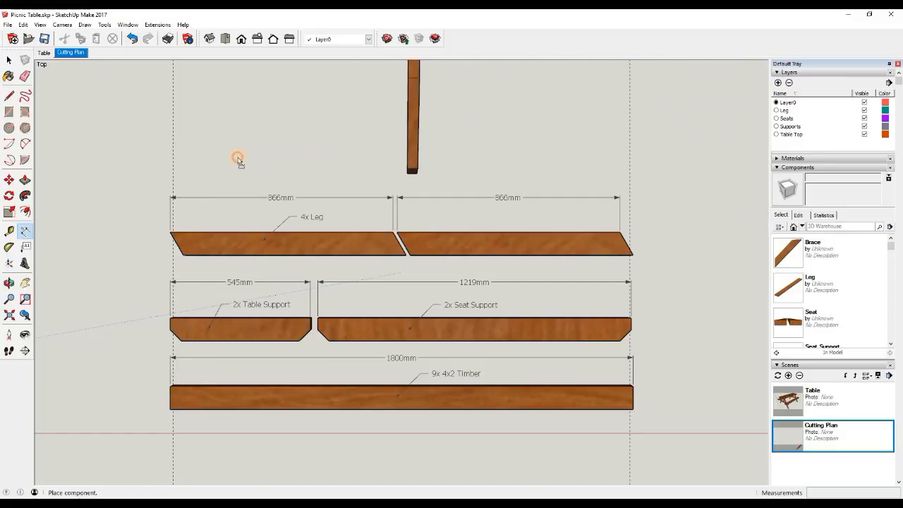
click(222, 175)
scroll(211, 180, down, 1)
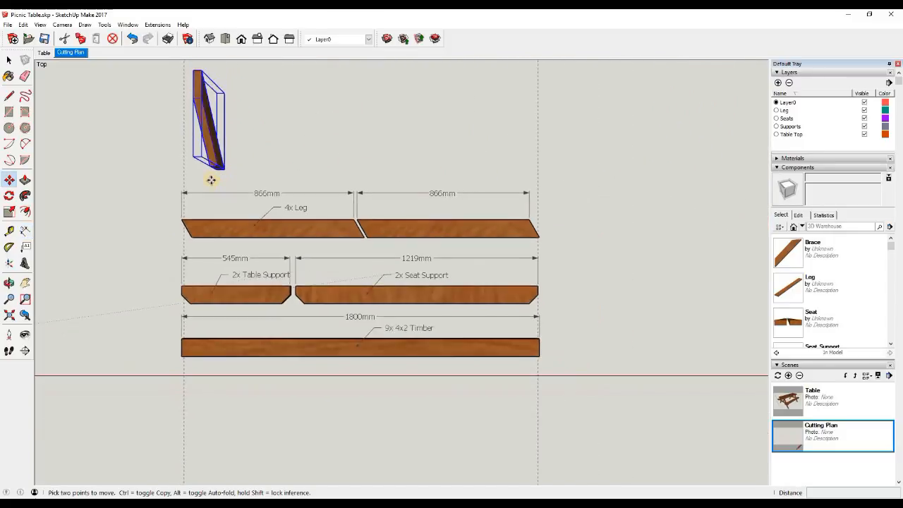
scroll(211, 180, down, 1)
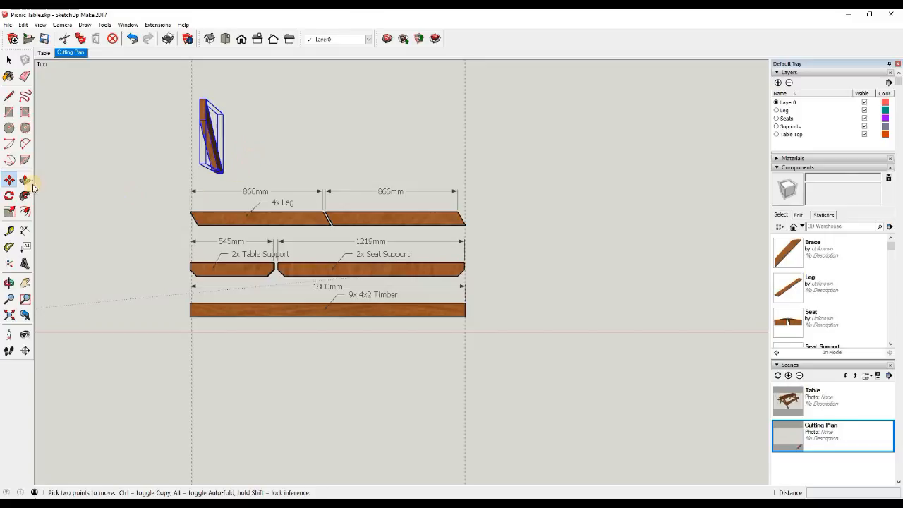
- Rotate the Brace 90 degrees in the front plane about its lower corner so that it lies flat
click(10, 196)
scroll(189, 177, up, 3)
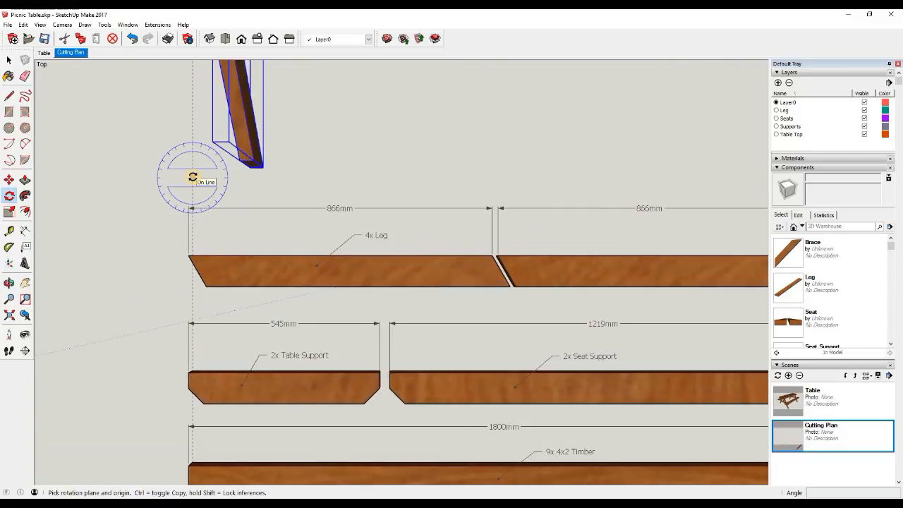
scroll(192, 177, up, 1)
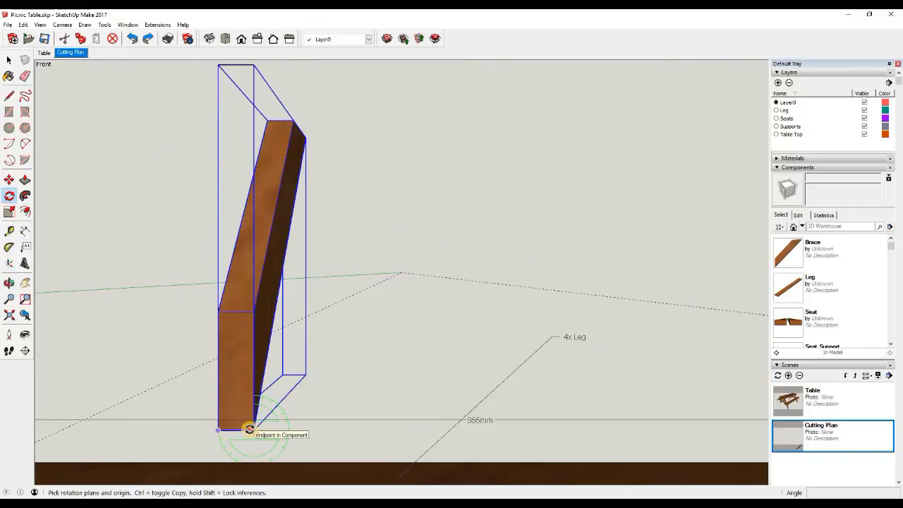
click(249, 429)
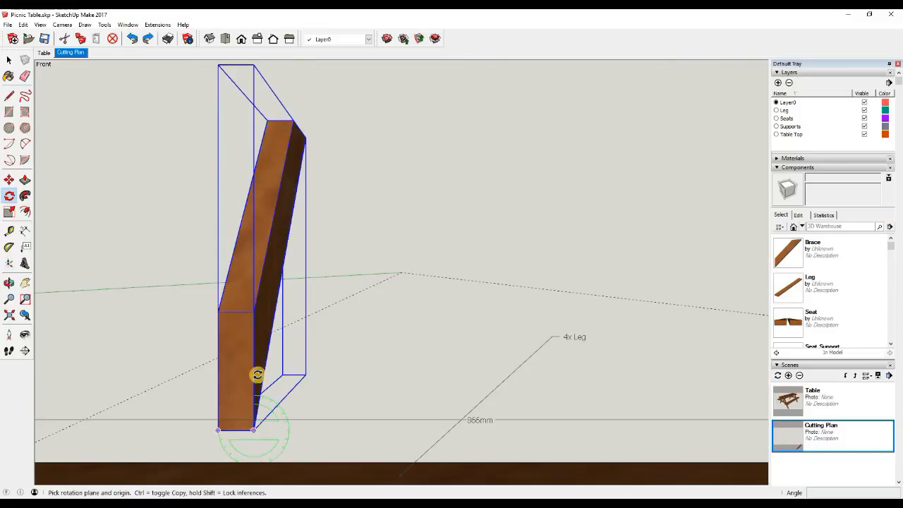
click(253, 333)
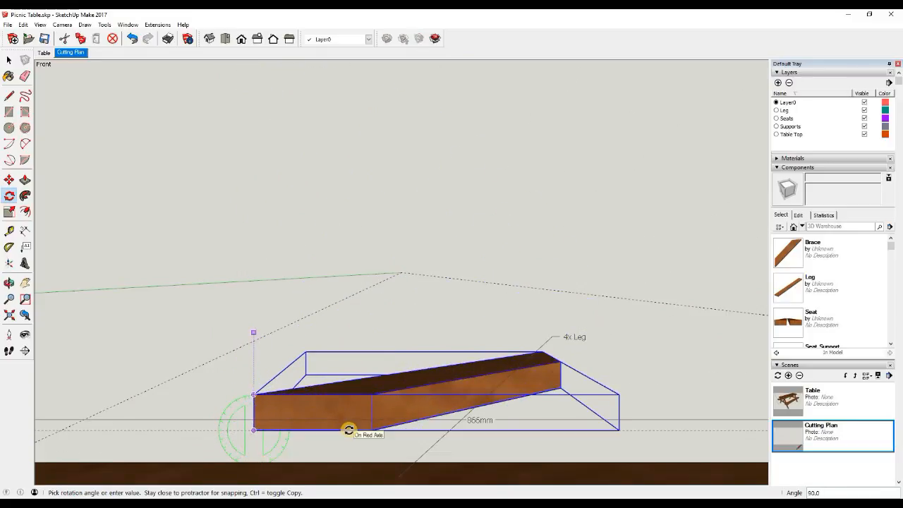
click(349, 429)
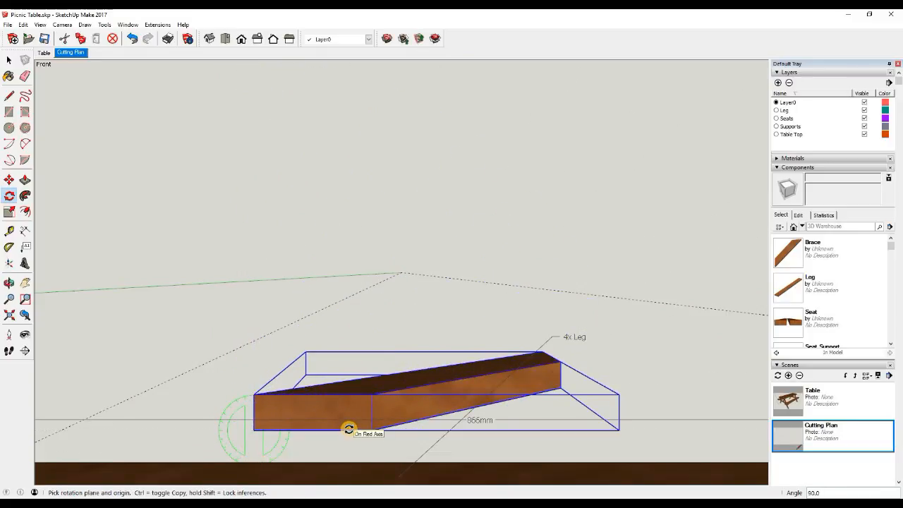
scroll(389, 384, down, 3)
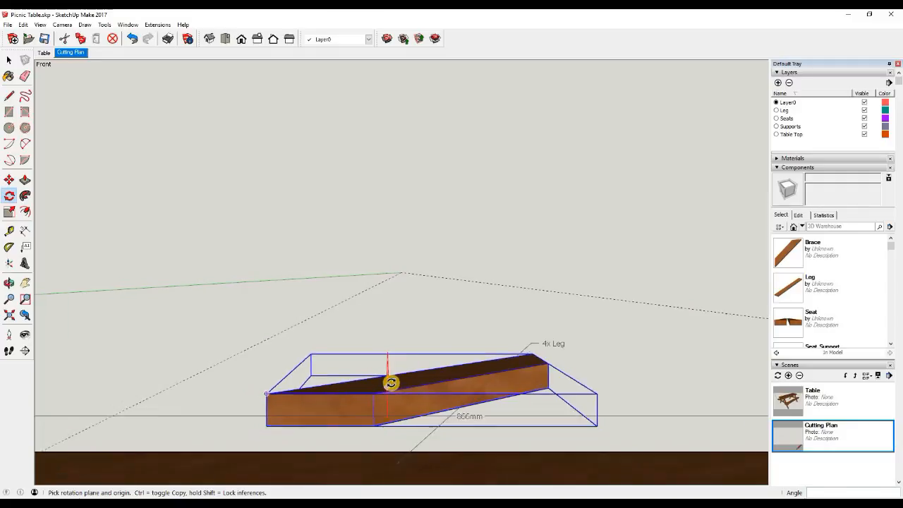
scroll(317, 117, down, 1)
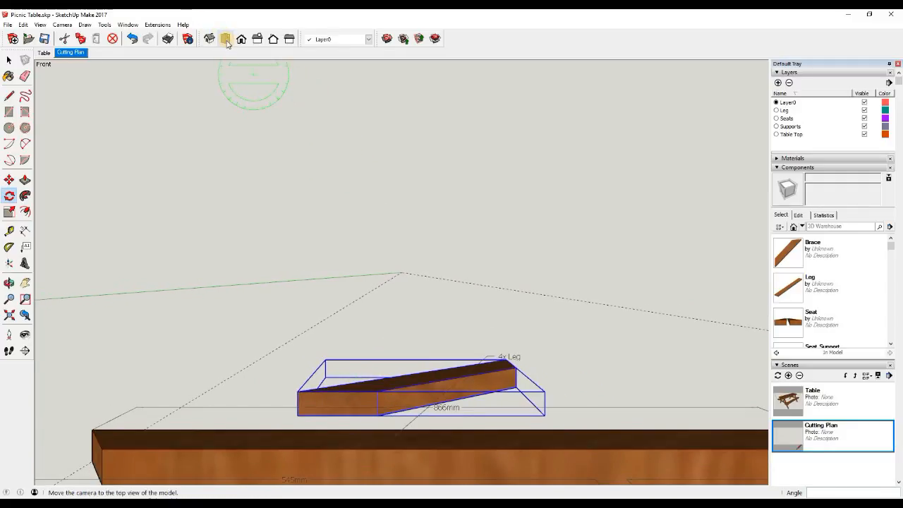
- Return to top view and rotate the Brace 45 degrees about its lower corner so its long edges run parallel to the Legs
click(226, 41)
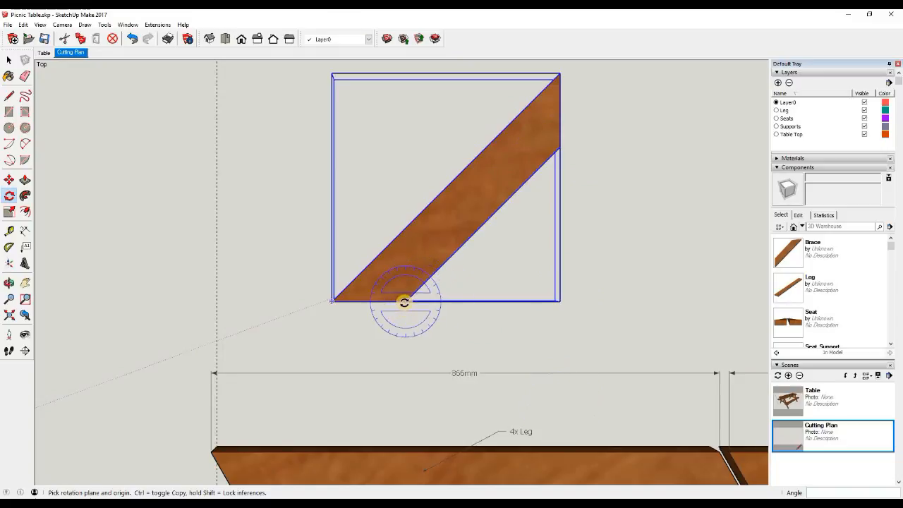
click(406, 302)
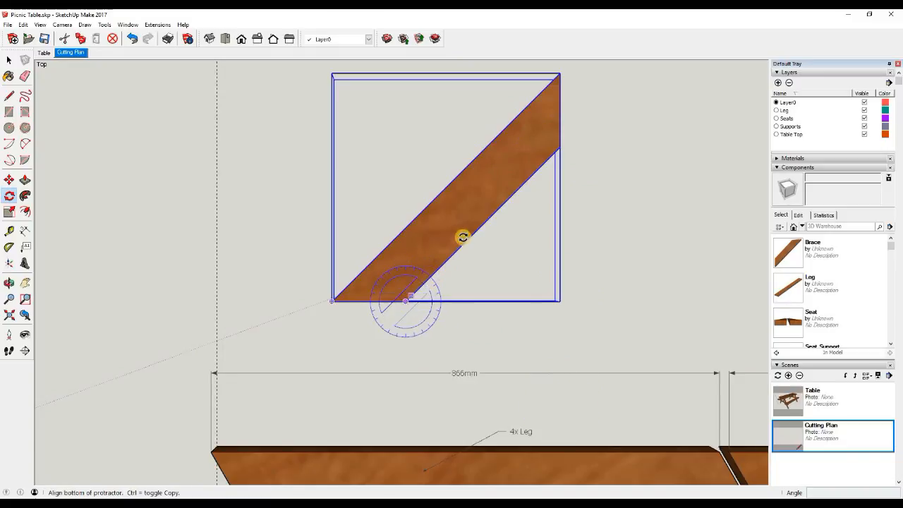
click(516, 192)
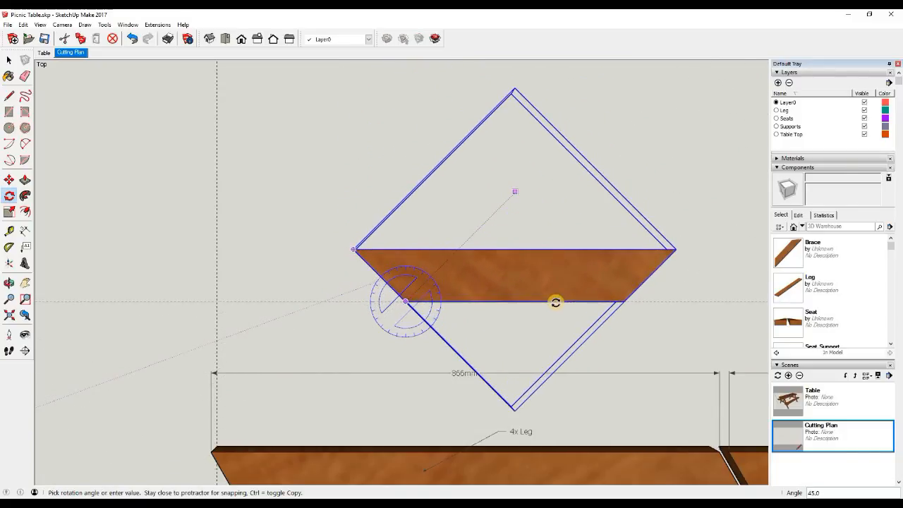
click(556, 304)
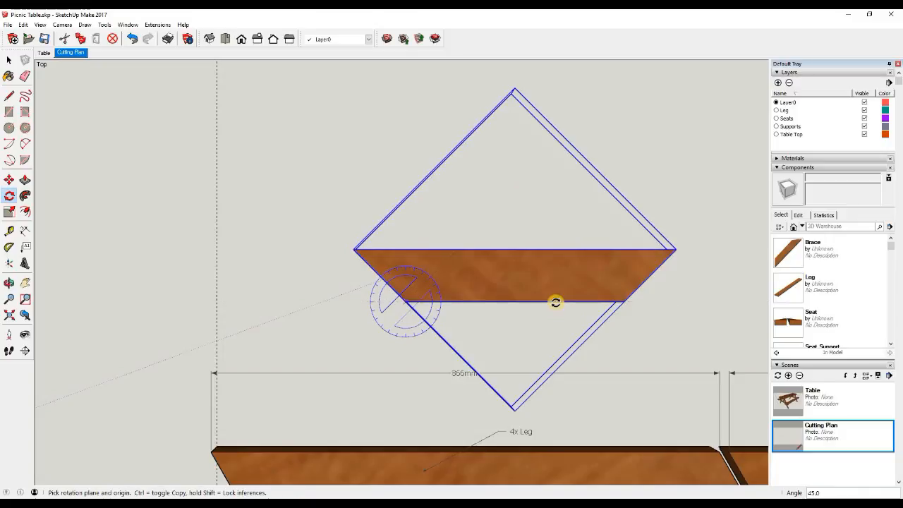
- Move the Brace by its bottom end corner about 243 mm so that its pointed end aligns with the left guide
click(9, 181)
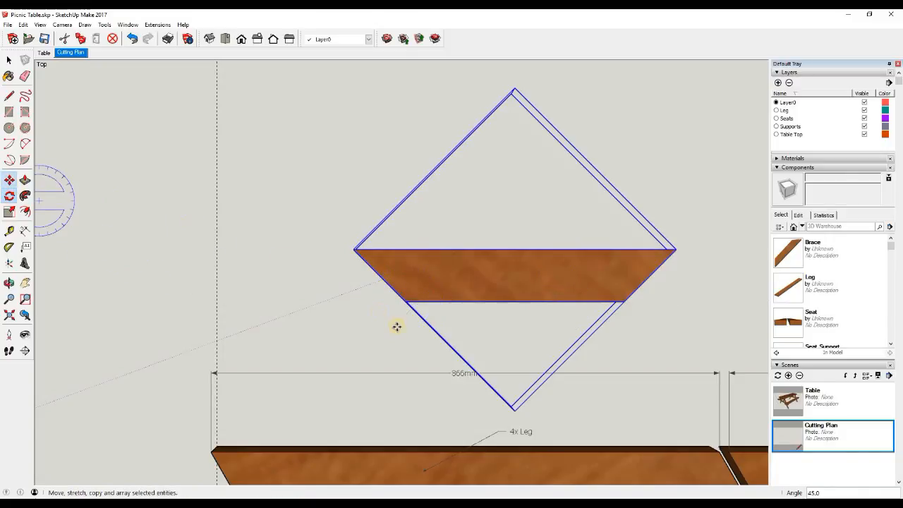
middle_drag(665, 212, 662, 132)
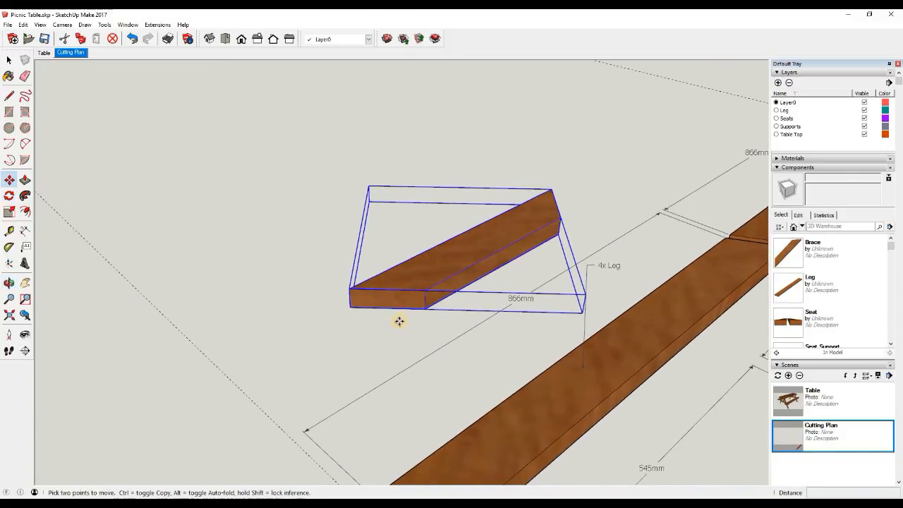
click(350, 307)
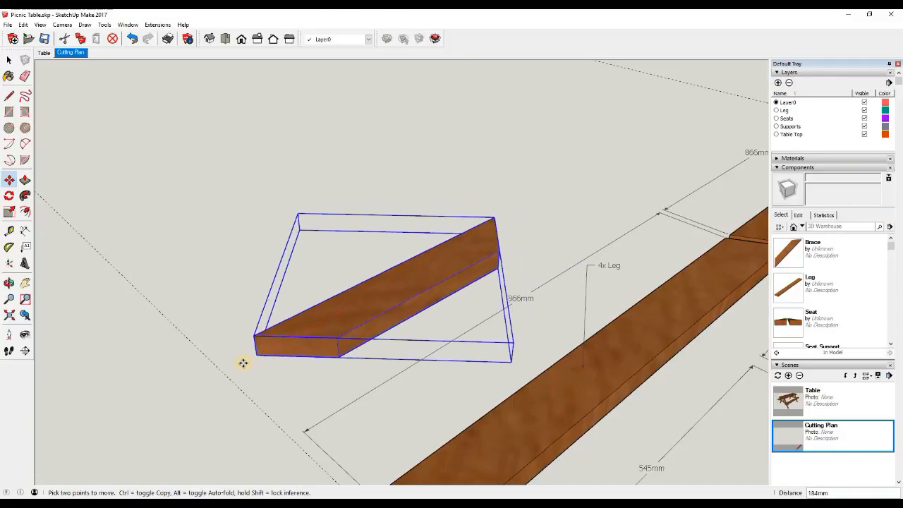
click(223, 372)
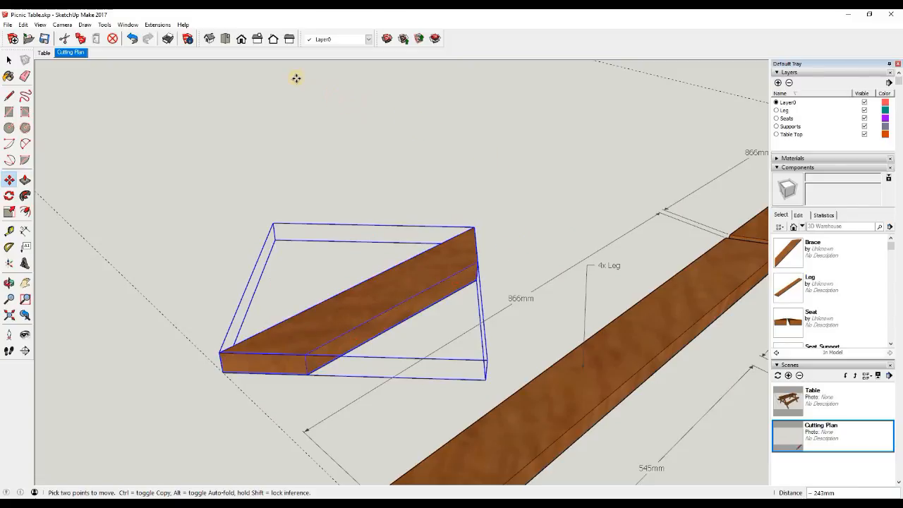
- Return to top view and attach a leader text reading "2x Braces" to the Brace, placed above the board
click(226, 40)
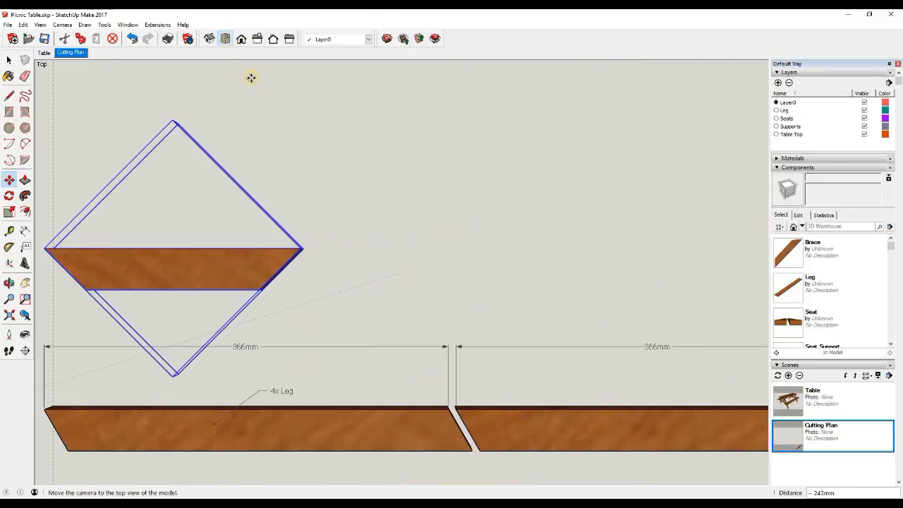
scroll(393, 230, down, 1)
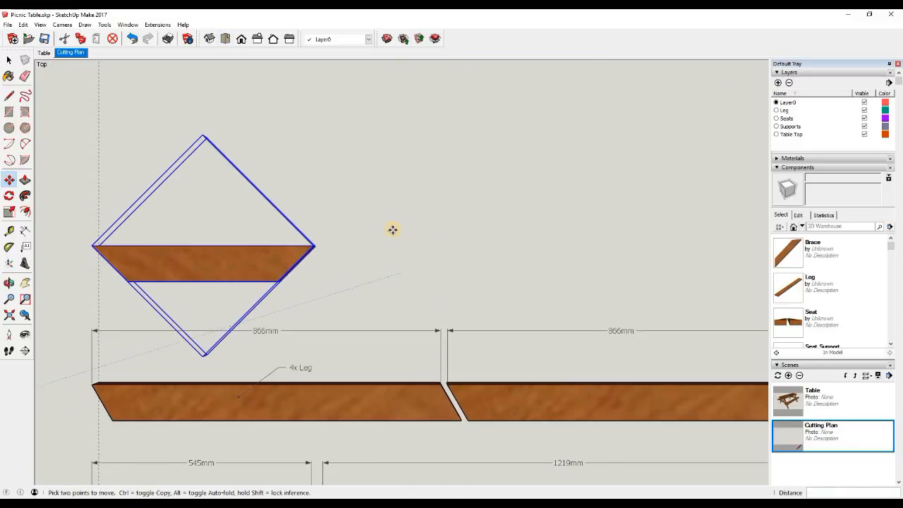
scroll(393, 230, down, 1)
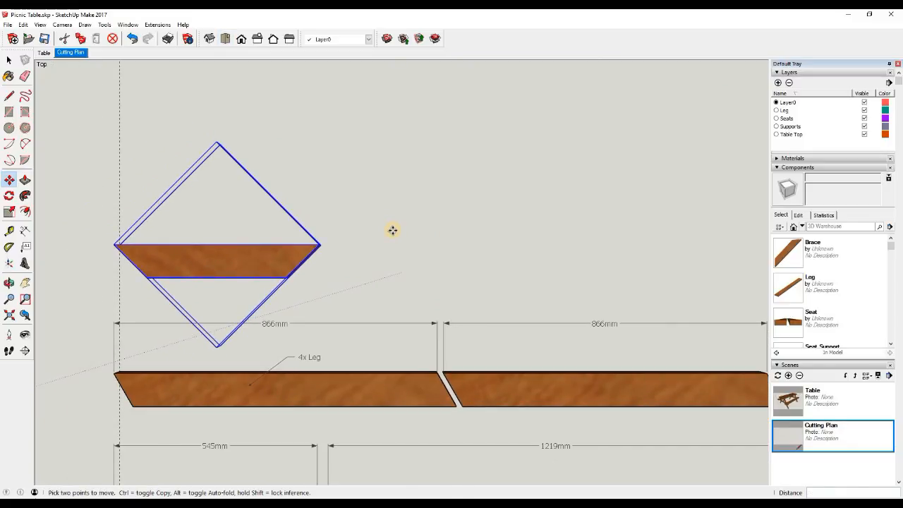
scroll(392, 230, down, 1)
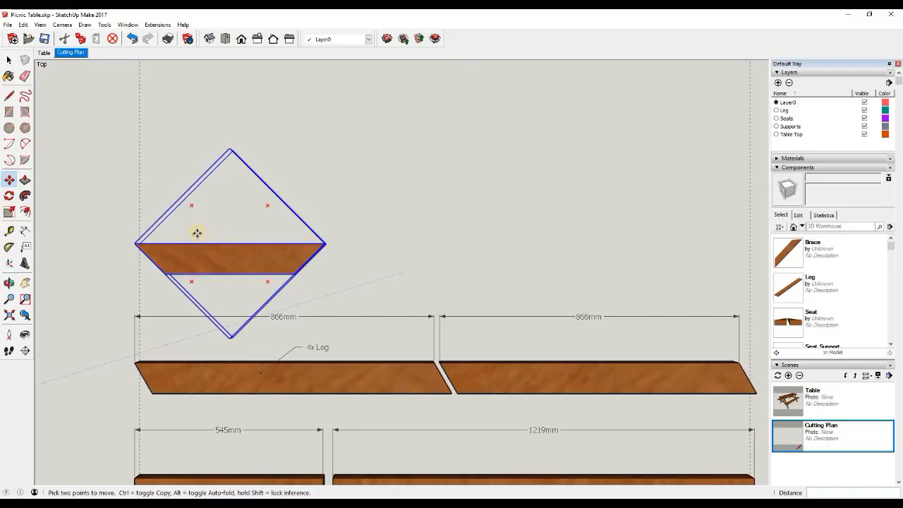
click(25, 249)
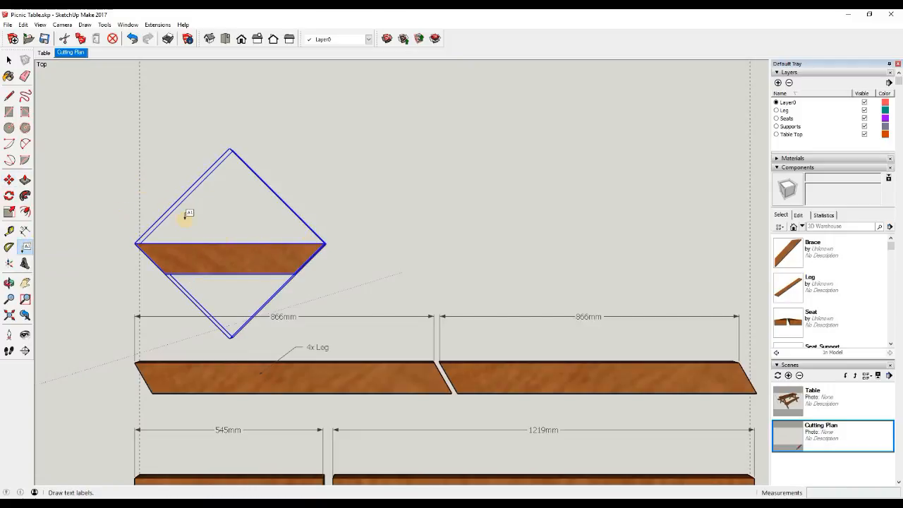
click(209, 257)
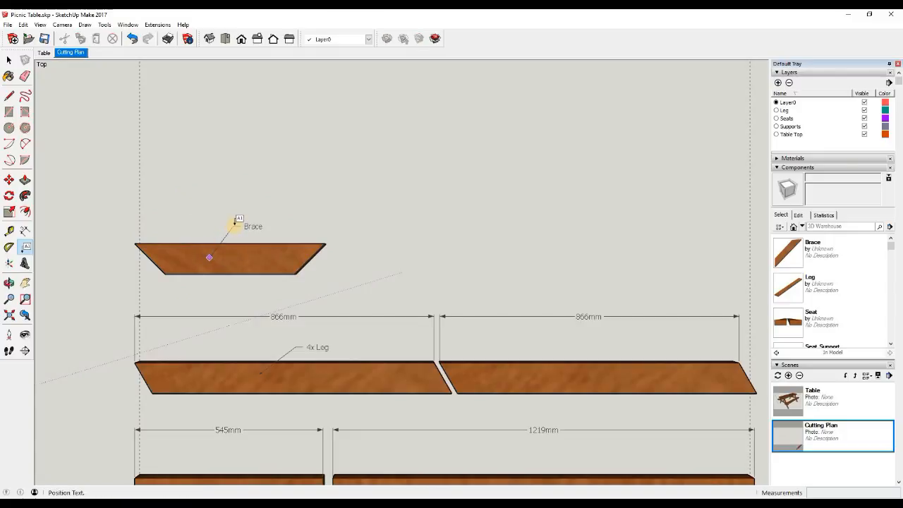
click(234, 223)
click(261, 226)
key(Home)
text(2x)
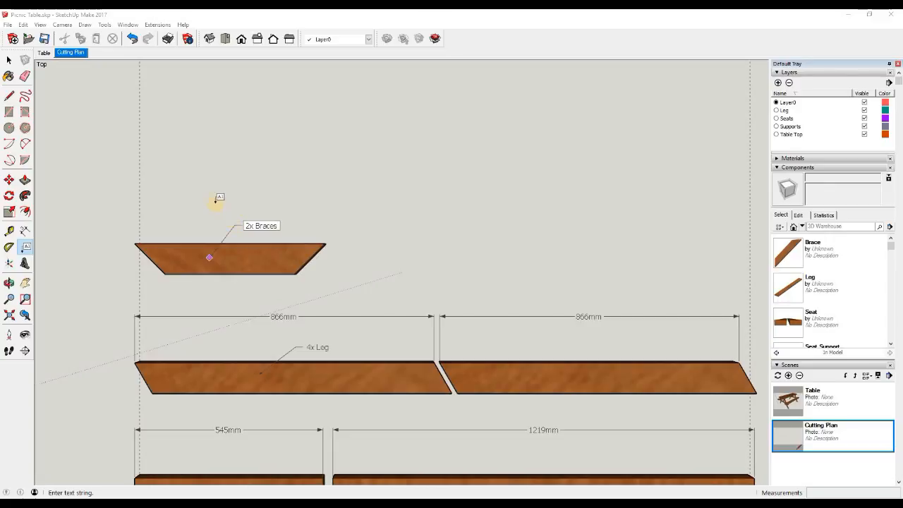
click(212, 201)
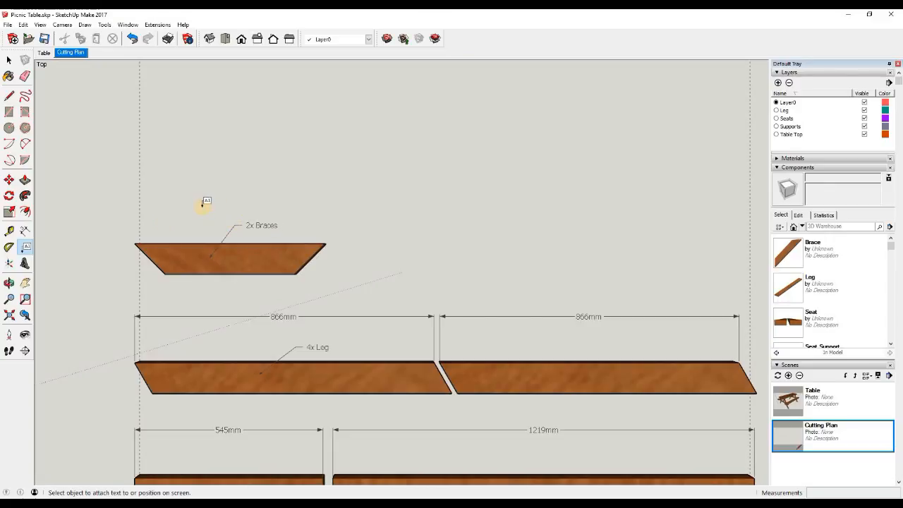
- Dimension the Brace's upper edge between its corners, placing the dimension line above the label
click(25, 230)
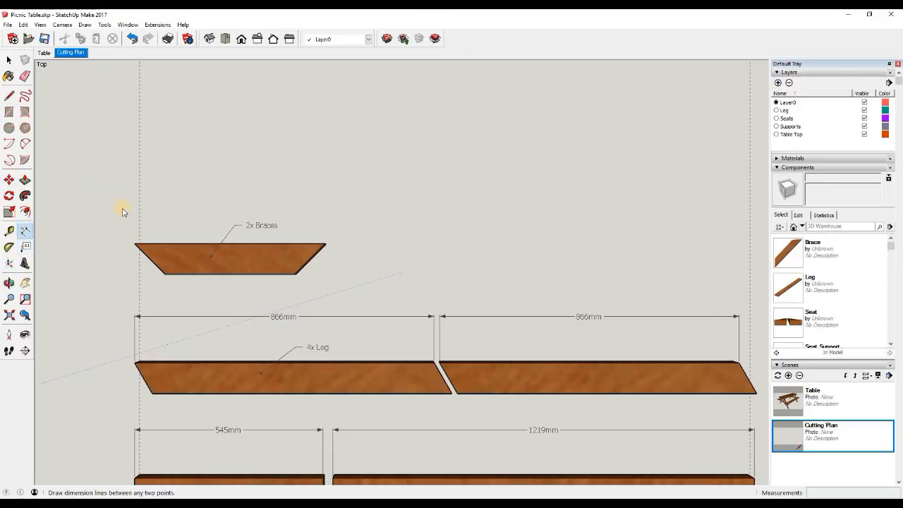
click(136, 243)
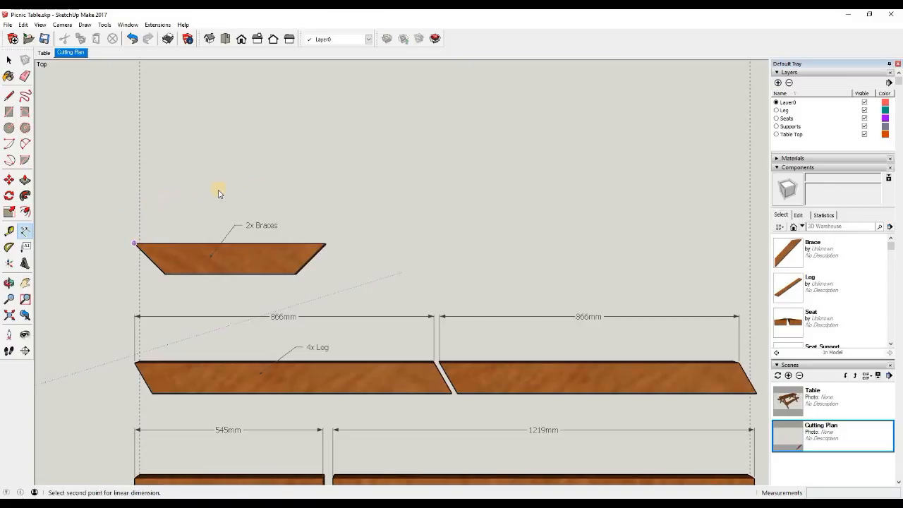
click(324, 243)
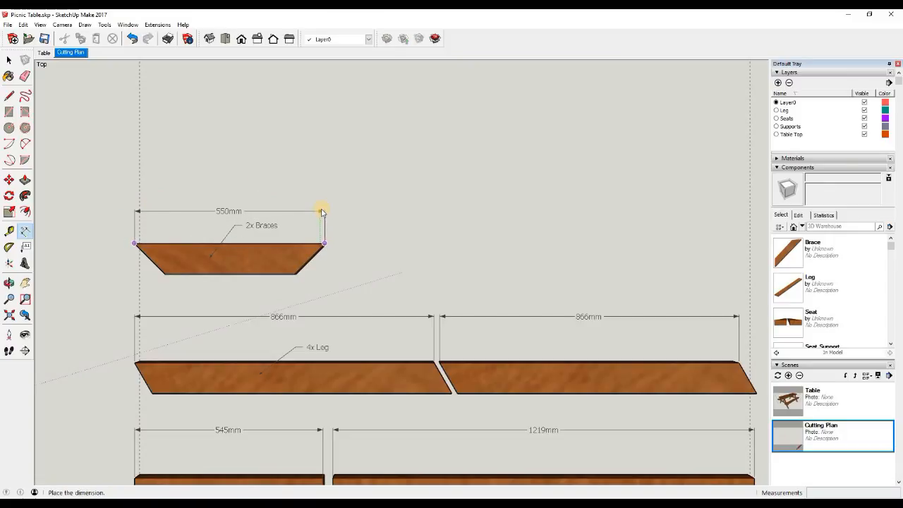
click(319, 211)
- Frame the complete cutting plan in top view and delete all guides
scroll(314, 209, down, 1)
scroll(310, 209, down, 4)
shift+middle_drag(330, 260, 346, 189)
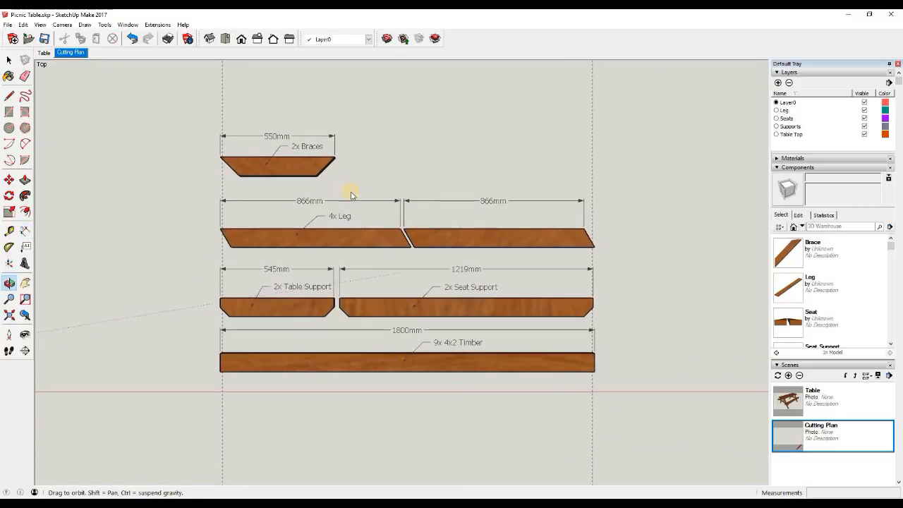
scroll(353, 195, up, 3)
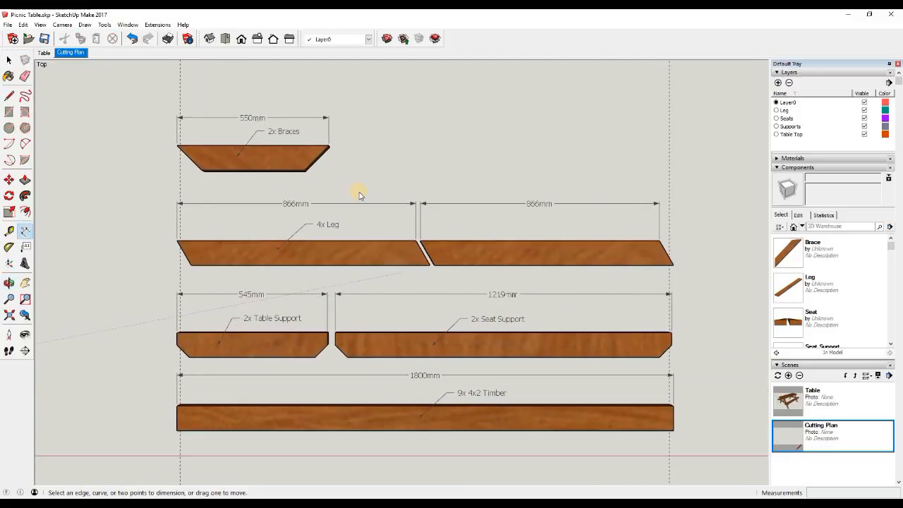
shift+middle_drag(322, 181, 345, 189)
scroll(345, 189, up, 1)
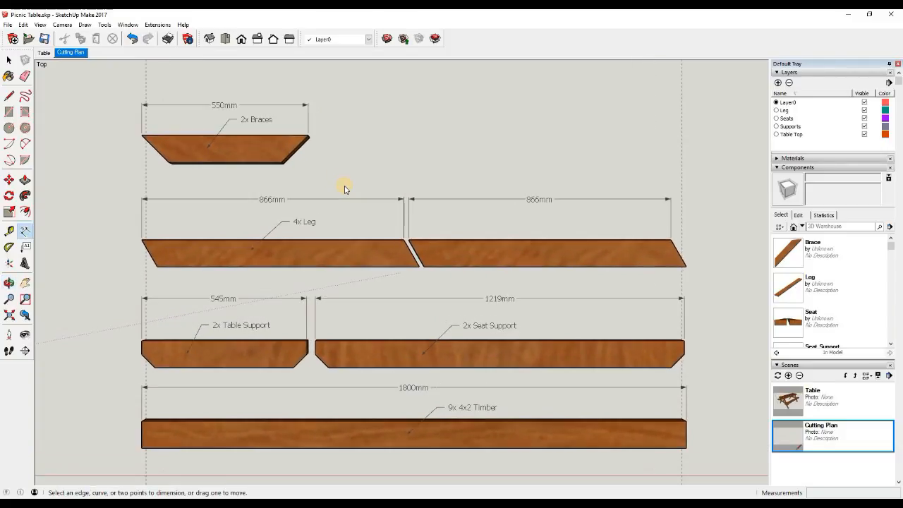
shift+middle_drag(343, 182, 344, 176)
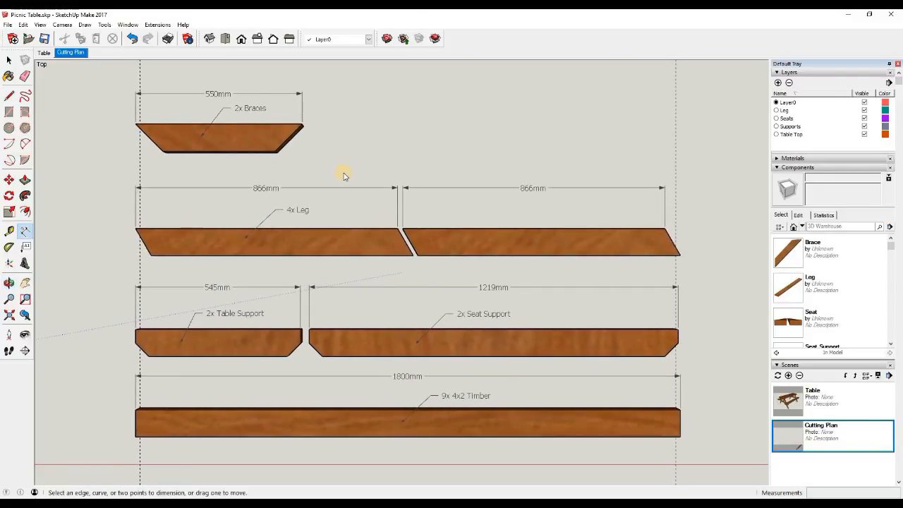
click(24, 25)
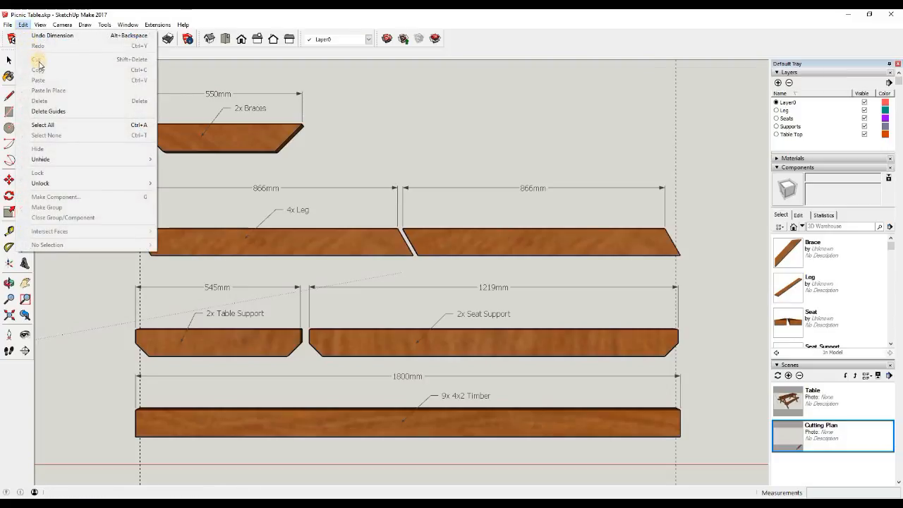
click(60, 115)
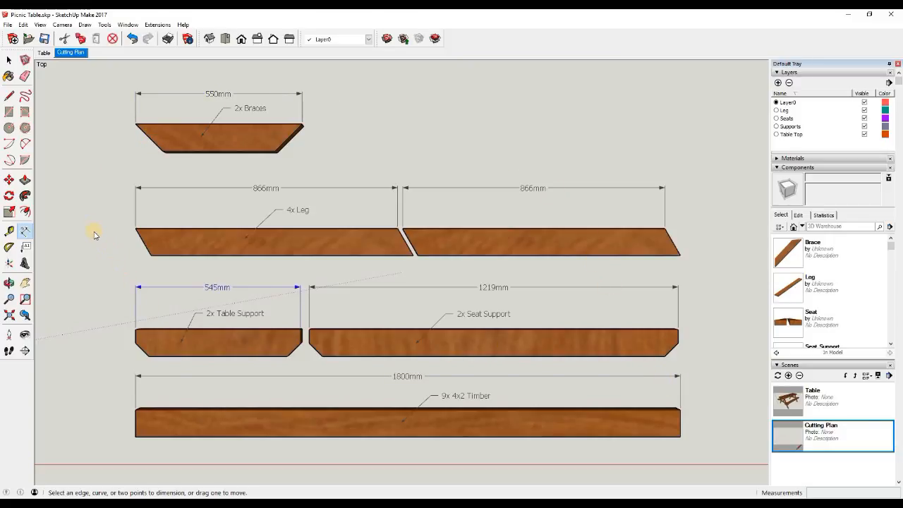
- Update the Cutting Plan scene with the framed layout and switch to the Table scene
right_click(70, 54)
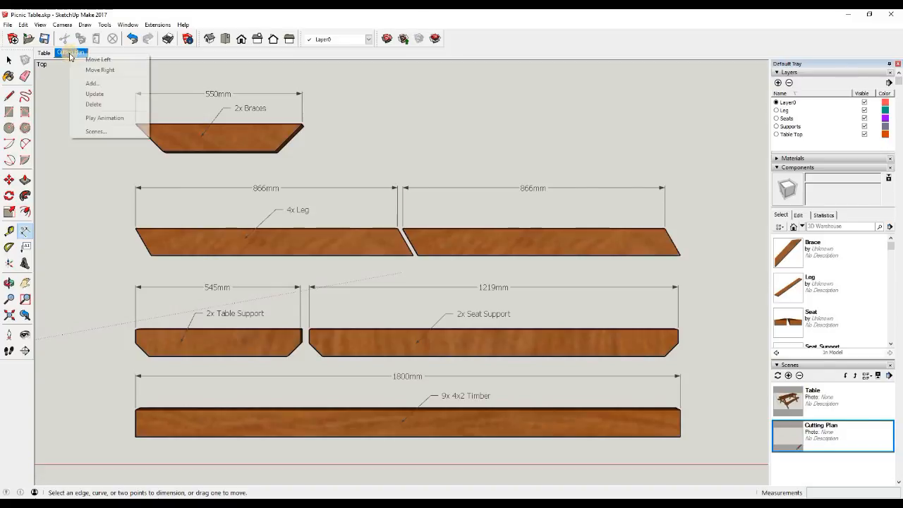
click(107, 94)
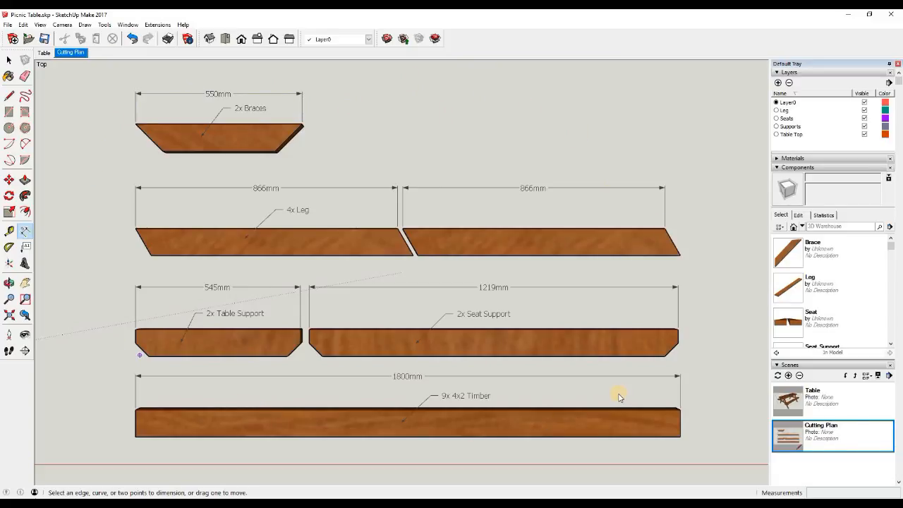
click(45, 54)
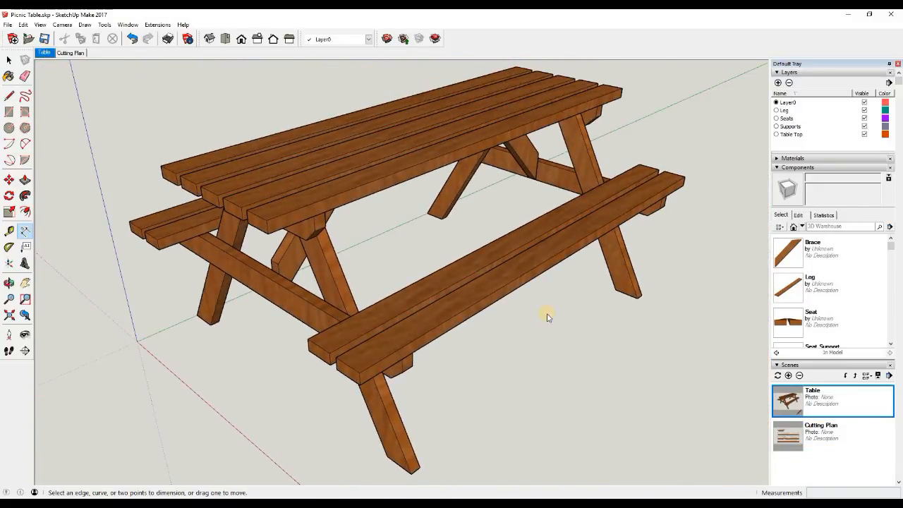
- In the Cutting Plan scene, add a two-line note reading "Picnic Table Cutting Plan" and "14no 4x2 CLS Timber" in the blank space beside the Brace
click(71, 54)
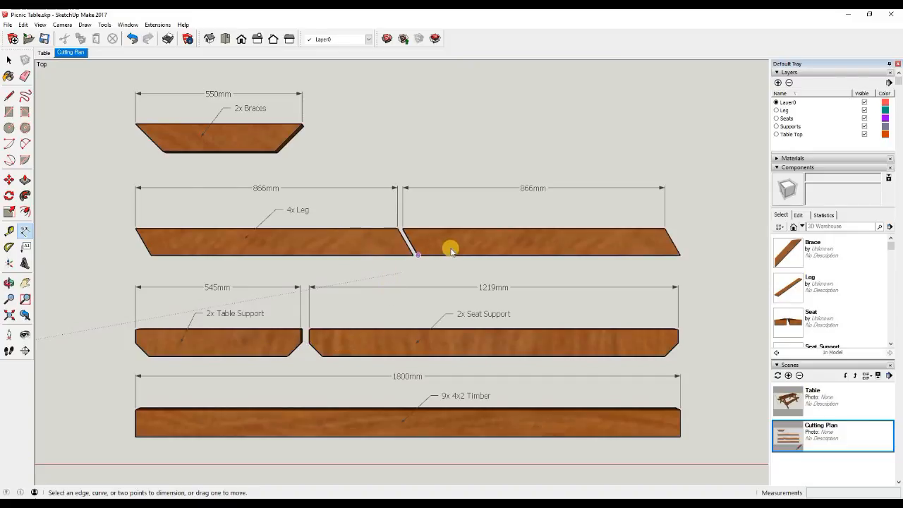
click(289, 139)
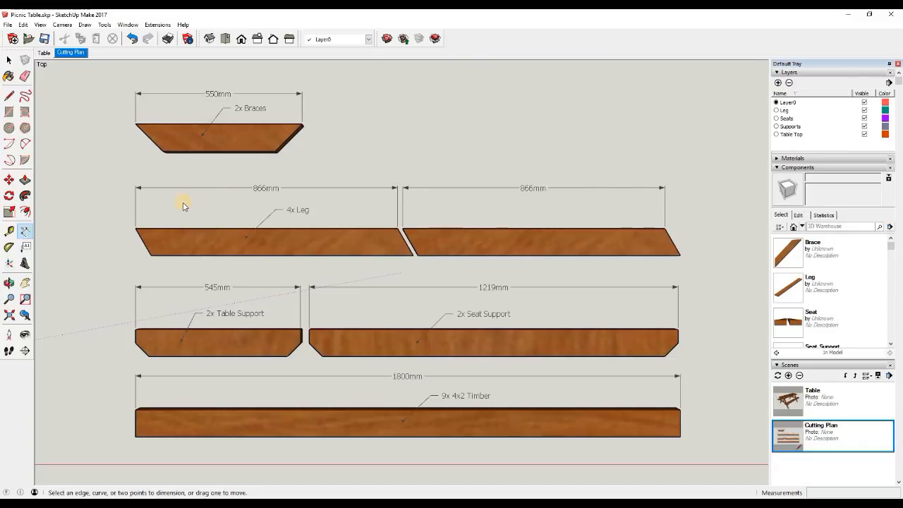
click(26, 247)
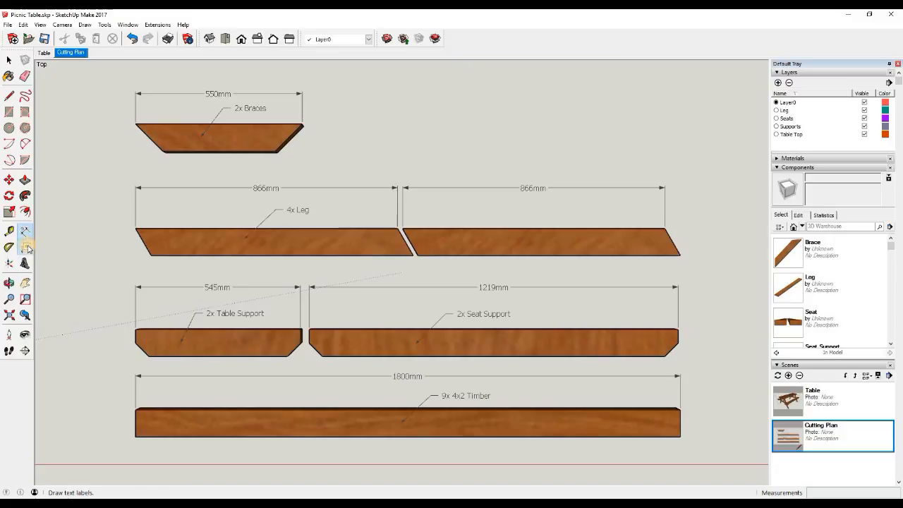
click(375, 125)
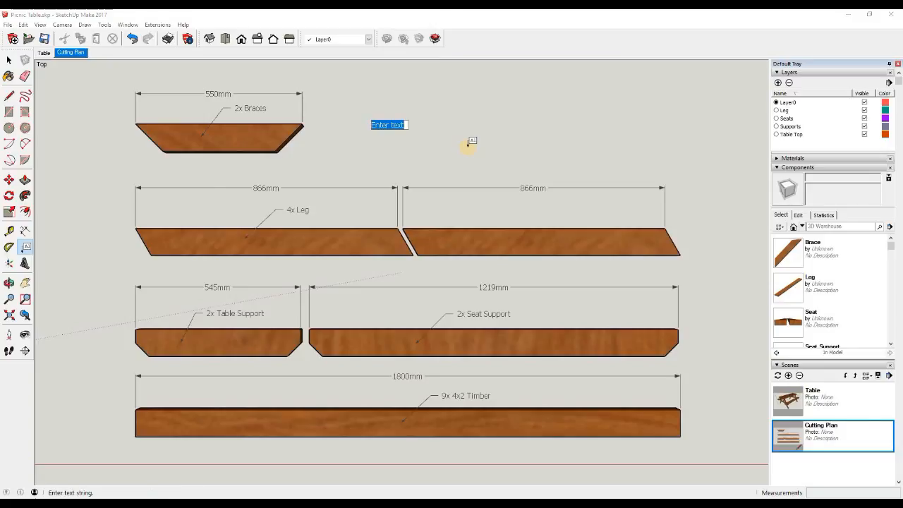
text(Table)
key(Home)
text(Picnic Table Cuttin)
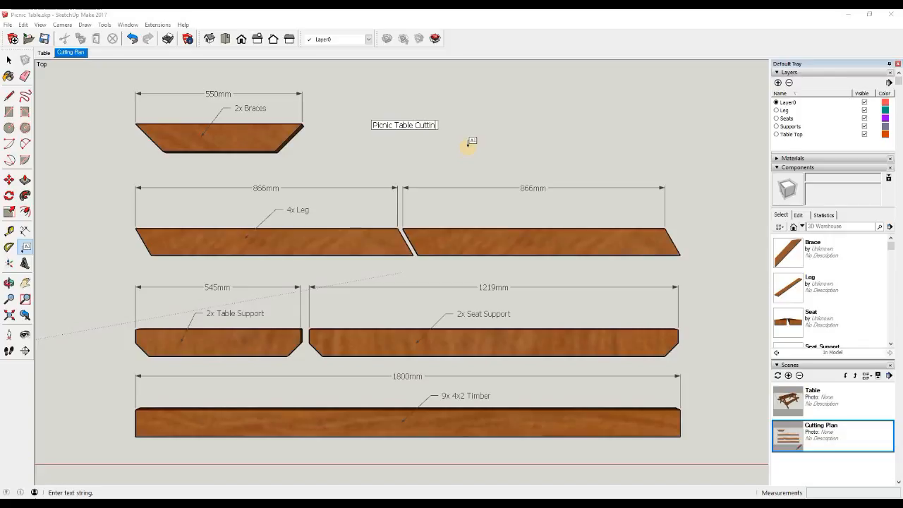
text(g Plan)
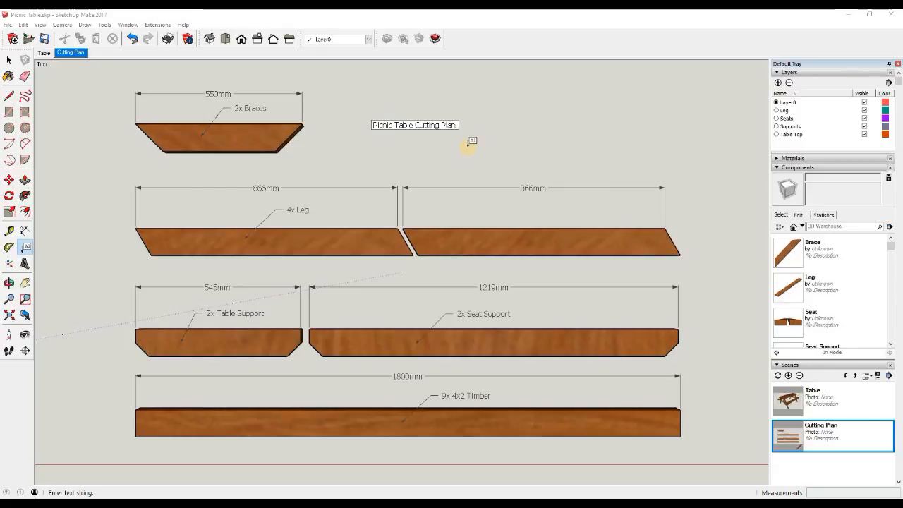
key(Return)
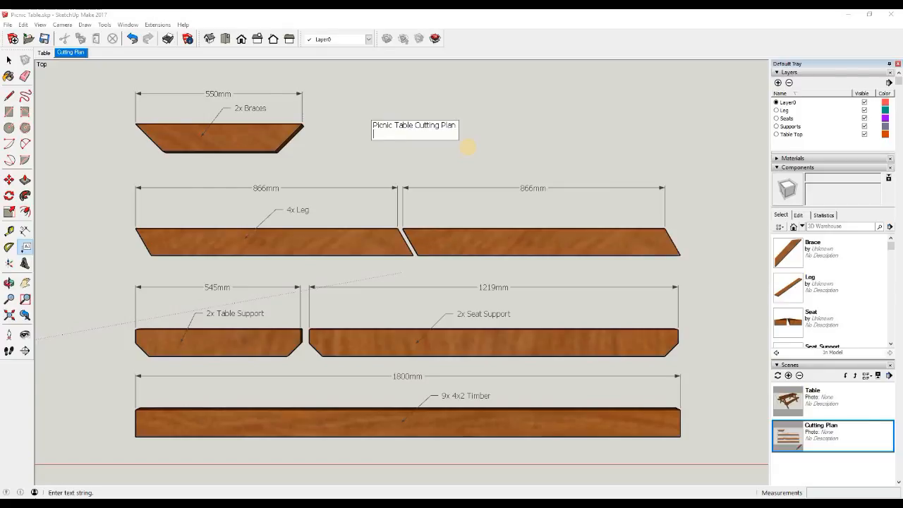
text(14no 4x2)
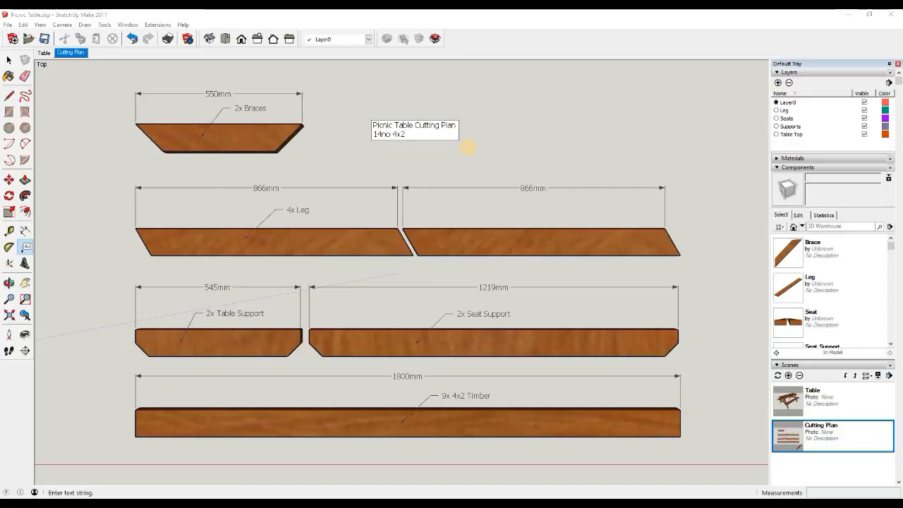
text( CLS)
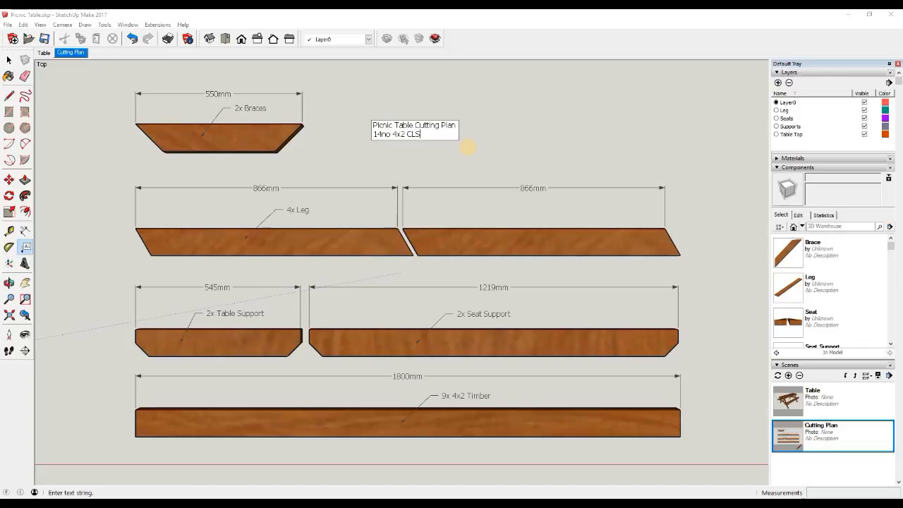
text( Timber)
click(501, 135)
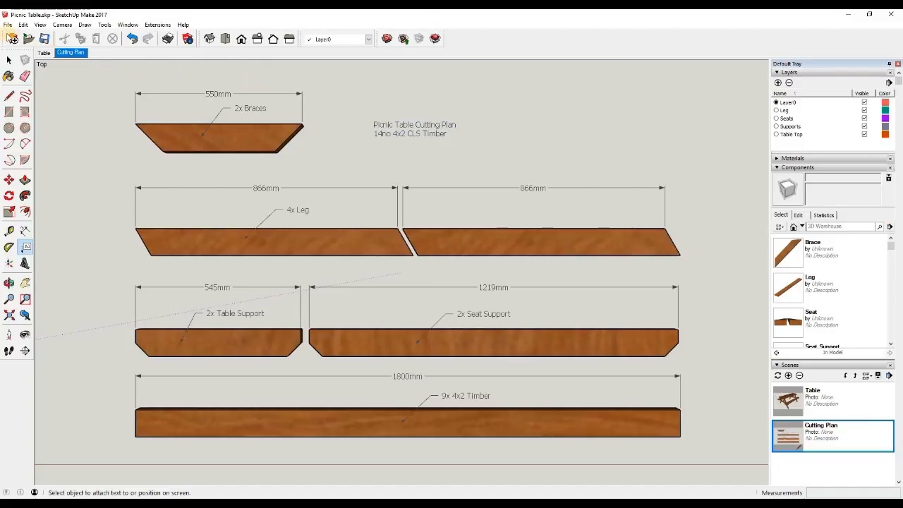
- Print scenes 1 to 2 to Picnic Table.pdf with the Foxit Reader PDF Printer, and save the model
click(7, 24)
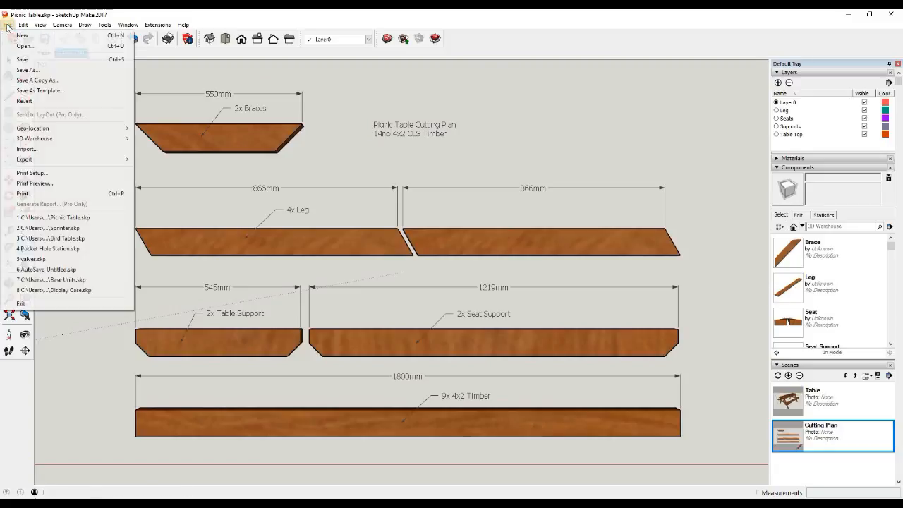
click(55, 192)
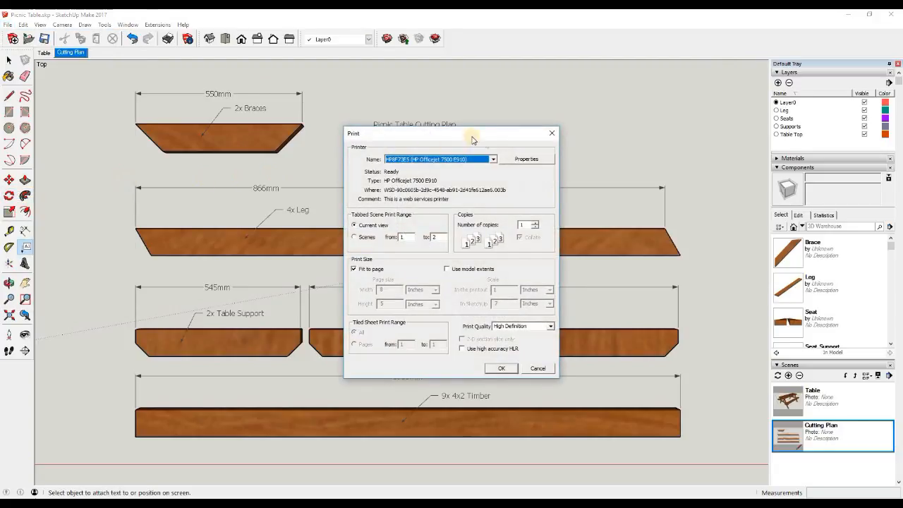
click(493, 159)
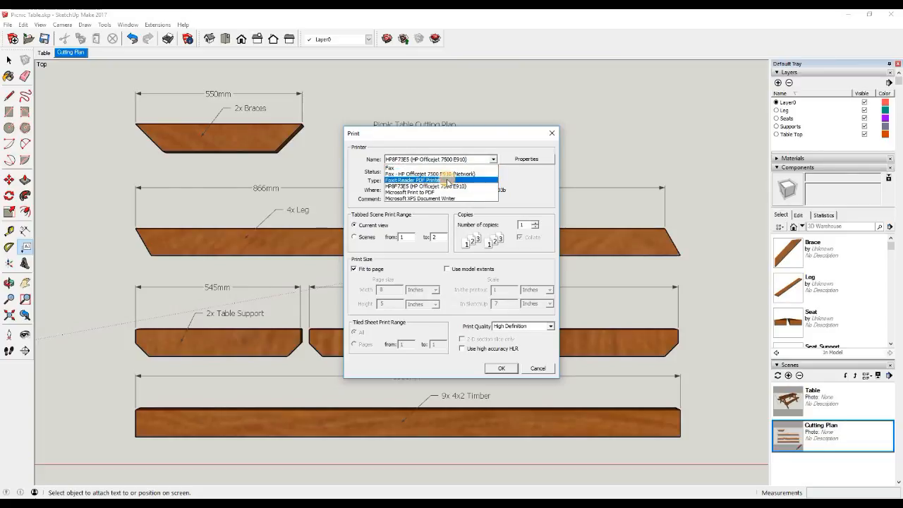
click(447, 180)
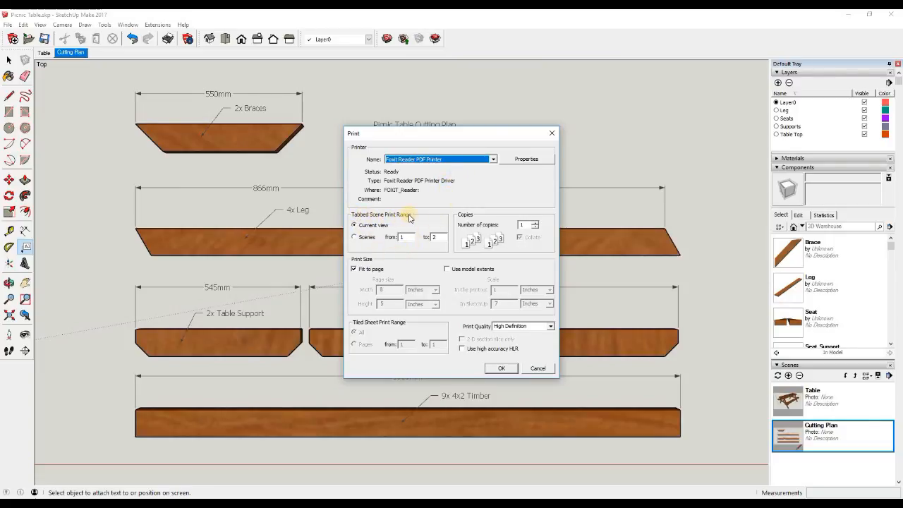
click(355, 237)
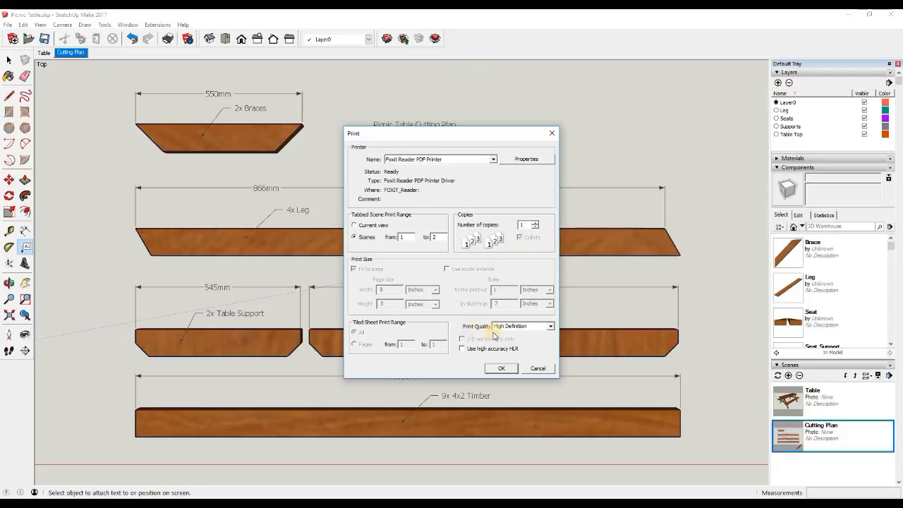
click(503, 368)
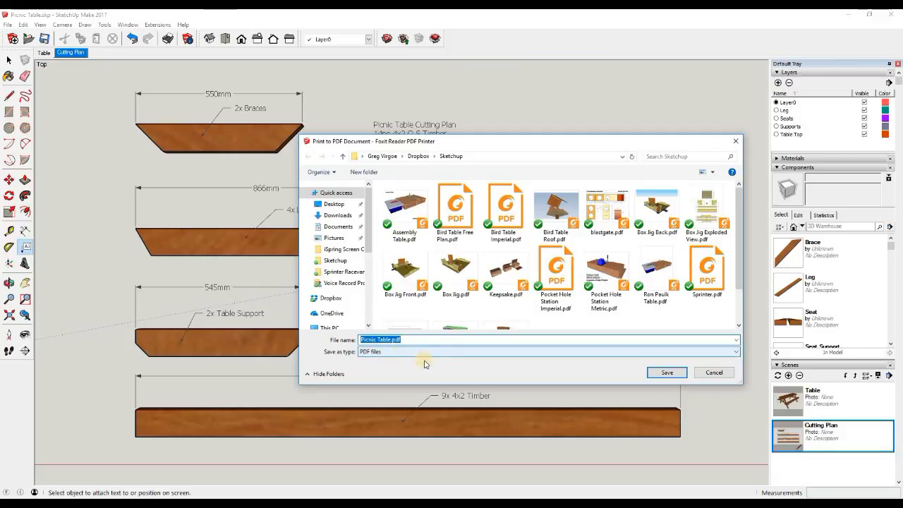
click(657, 373)
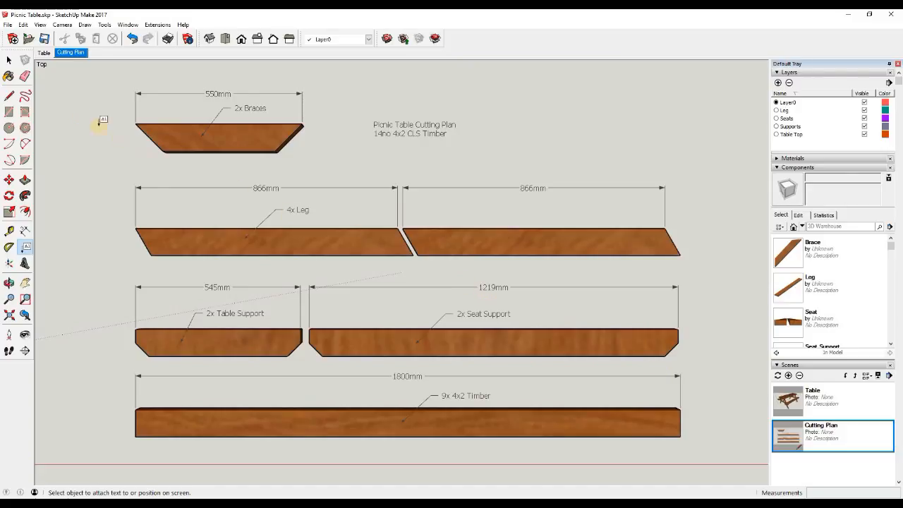
click(7, 25)
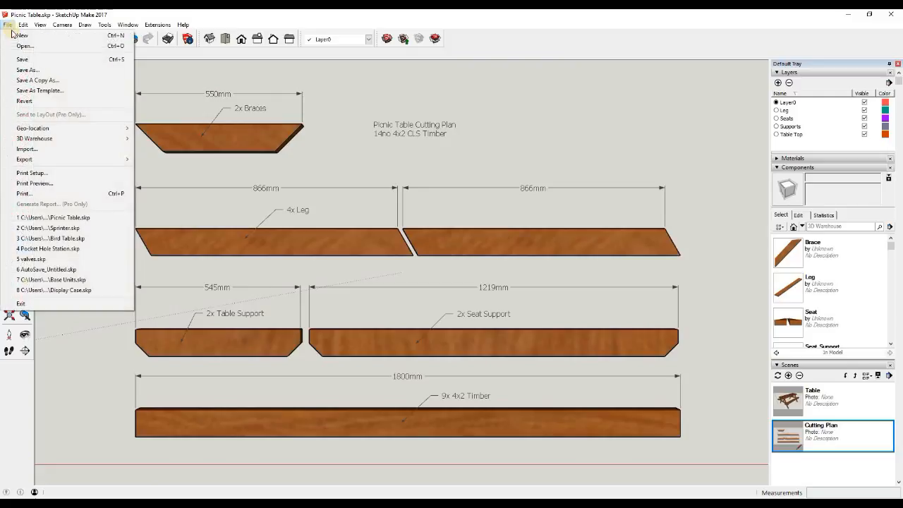
click(22, 60)
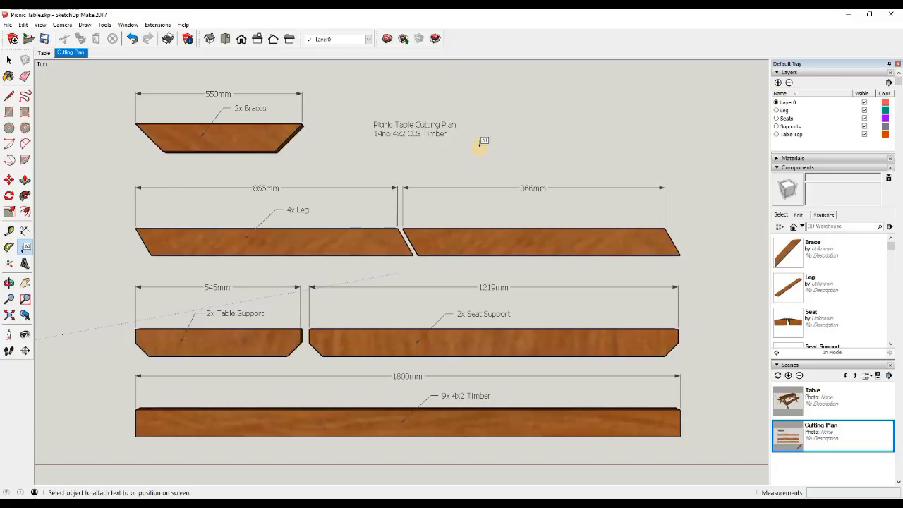
- Open the 3D Warehouse upload form for the model and title it "Pub Style Picnic Table"
click(403, 40)
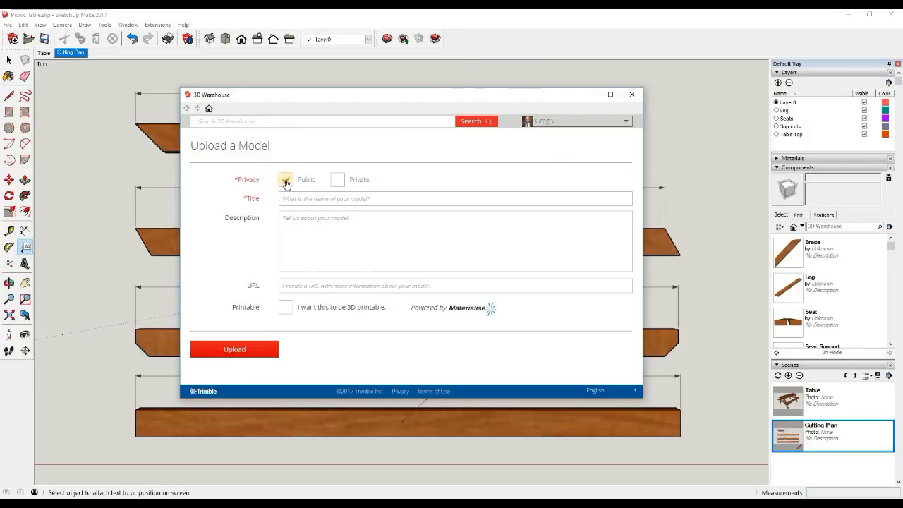
click(299, 199)
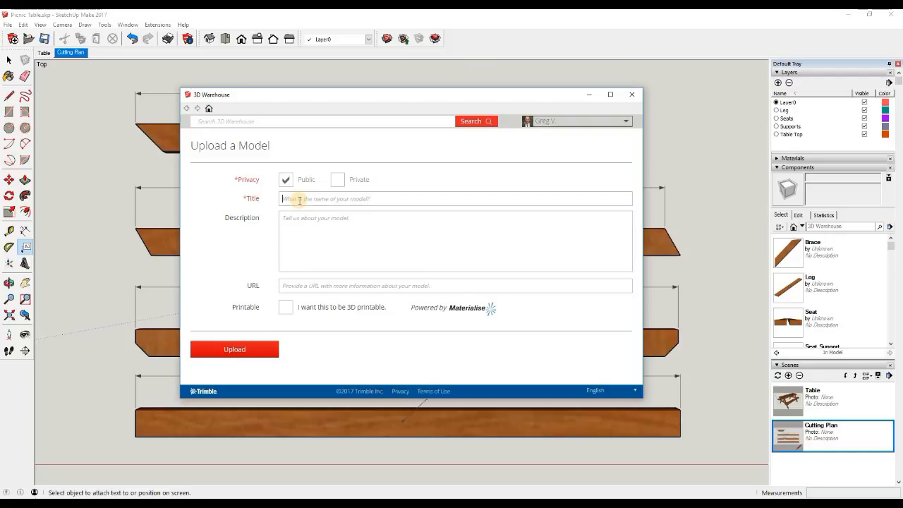
text(Pub Style Picnic Table)
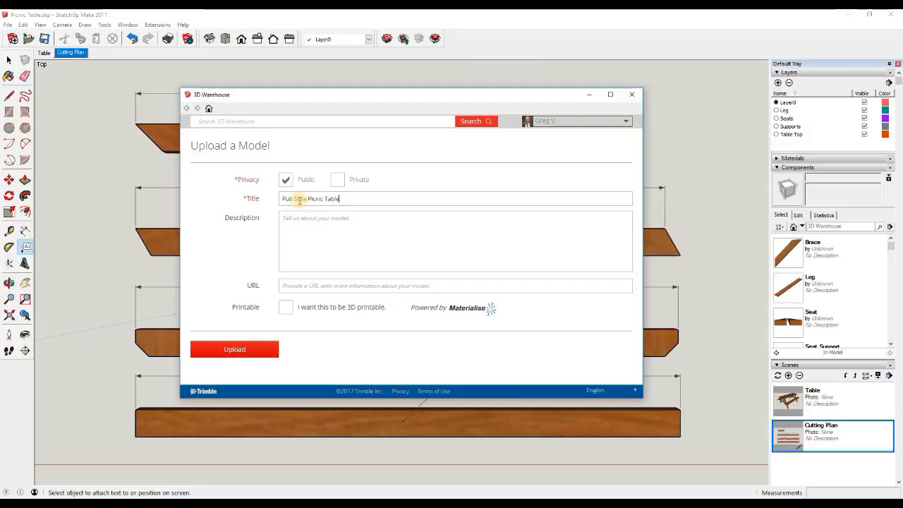
- Describe the upload as "Picnic Table with free cutting plan" and "Link to tutorial video below" on two lines, and enter the tutorial video's youtu.be URL
click(309, 222)
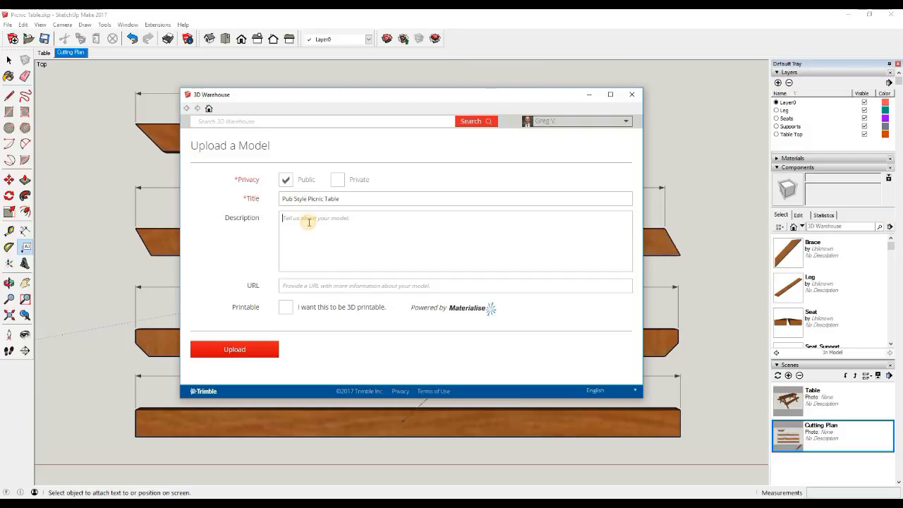
text(Picnic Table with free cutting plan)
key(Return)
text(Link to)
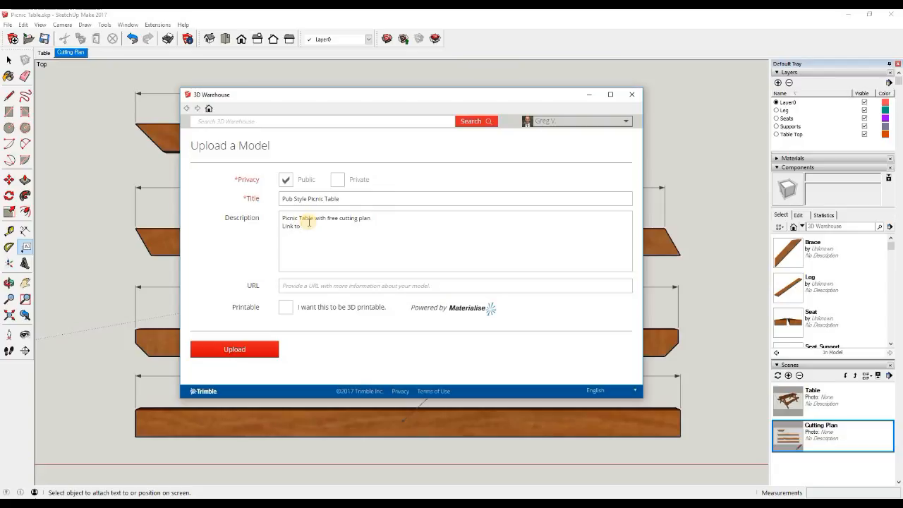
text( tutorial video below)
click(327, 285)
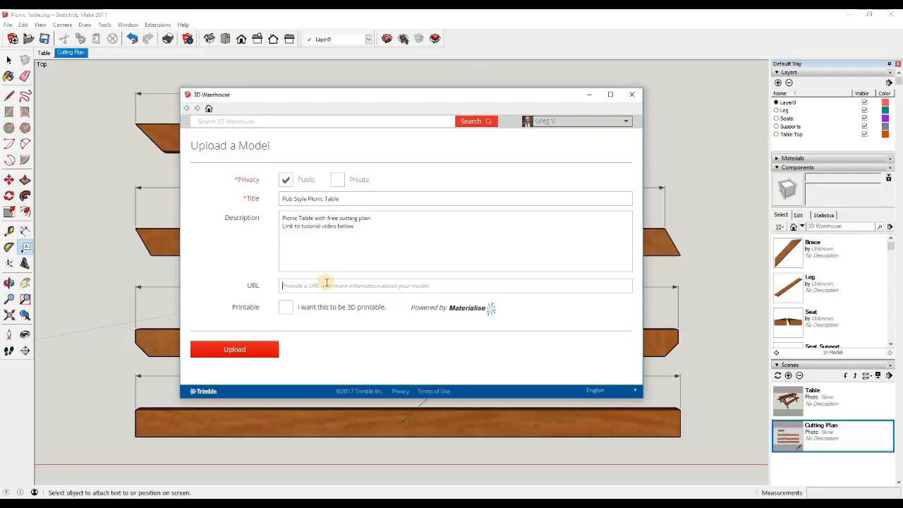
text(https://youtu.be/kw3XU6VROg)
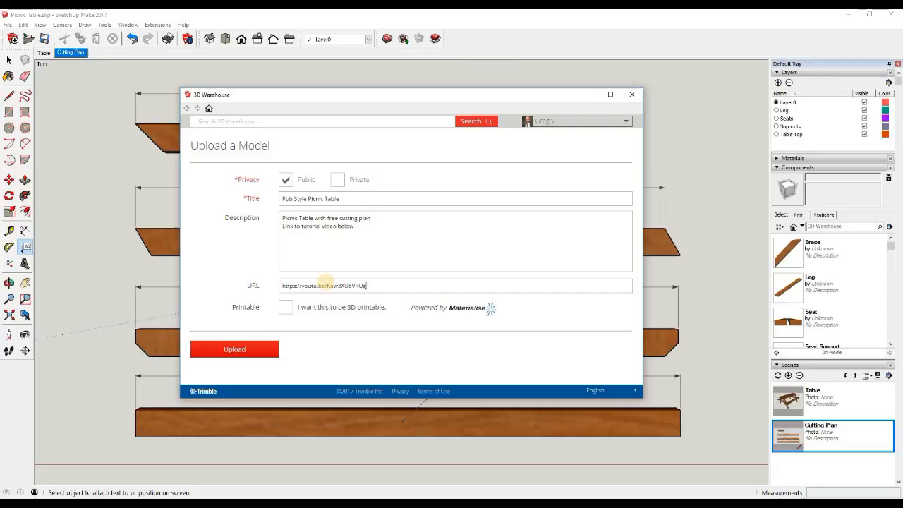